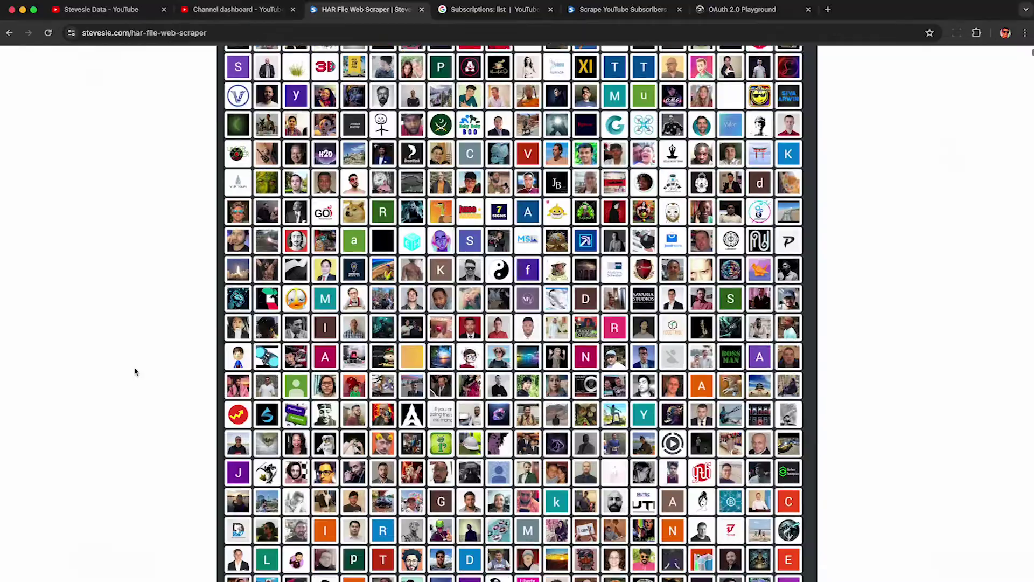
Scroll the HAR scraper avatar grid and review the Subscriptions: list documentation title
scroll(135, 372, down, 15)
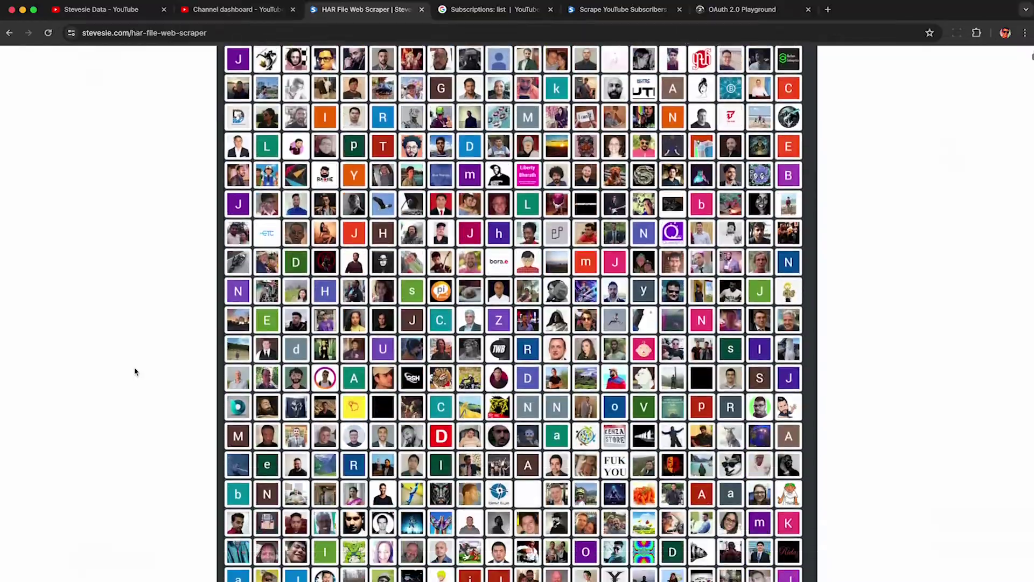
scroll(135, 371, down, 15)
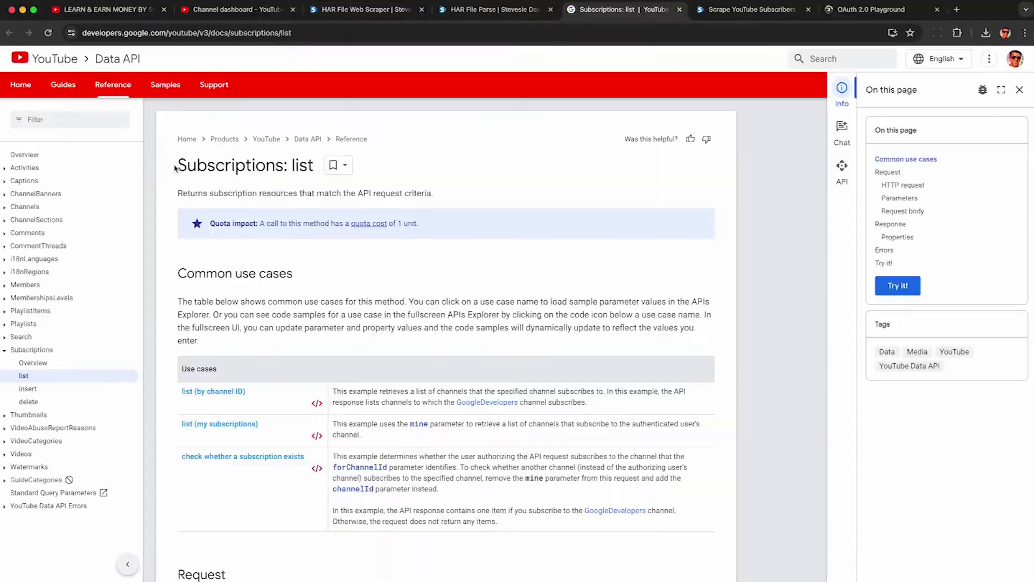
drag(178, 165, 311, 168)
click(315, 169)
Scroll to the channel-subscribers results and select the subscriber 'Queer Eye For The AI' title and description
scroll(366, 218, down, 6)
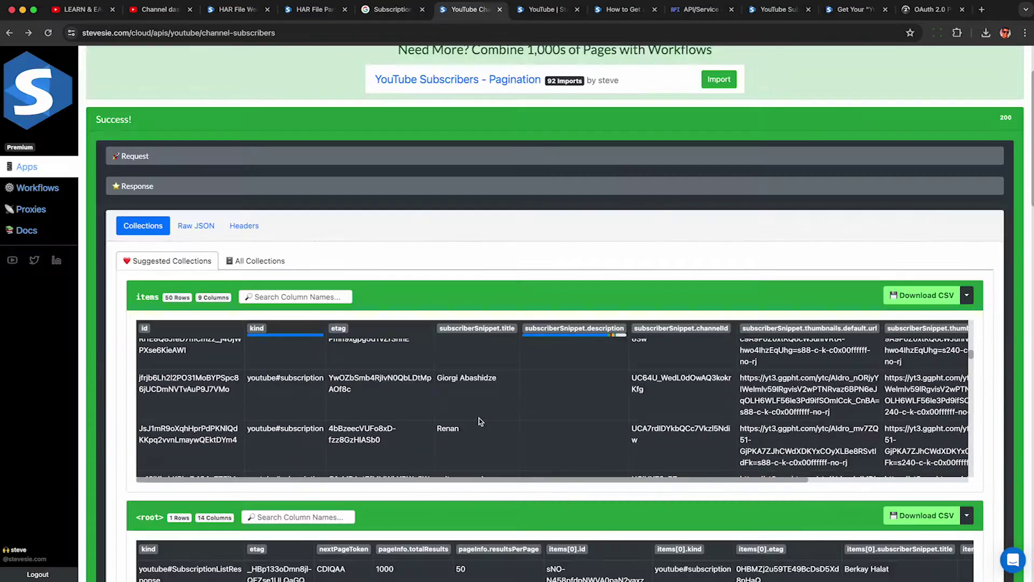
scroll(481, 421, down, 5)
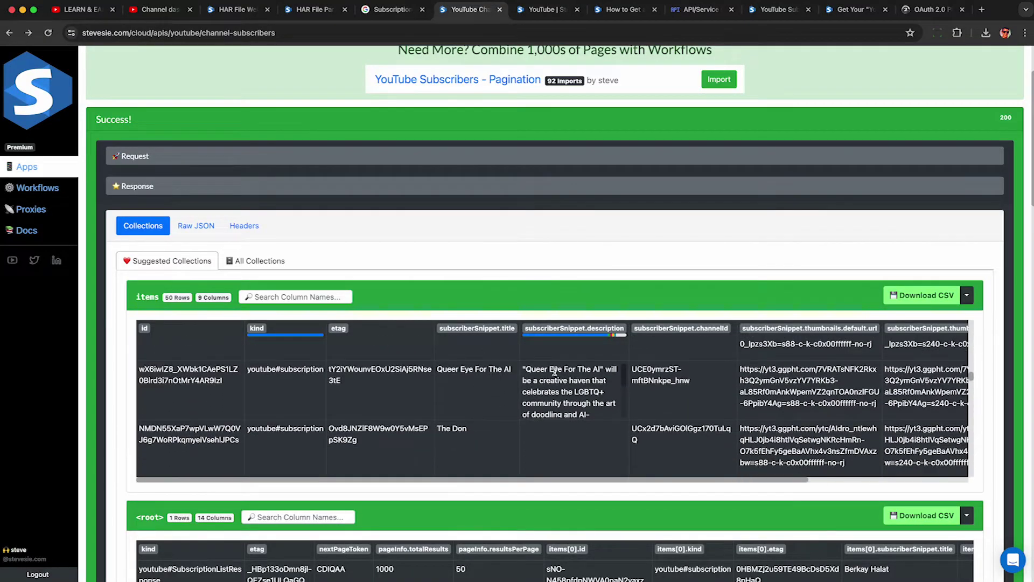
triple_click(474, 369)
triple_click(586, 380)
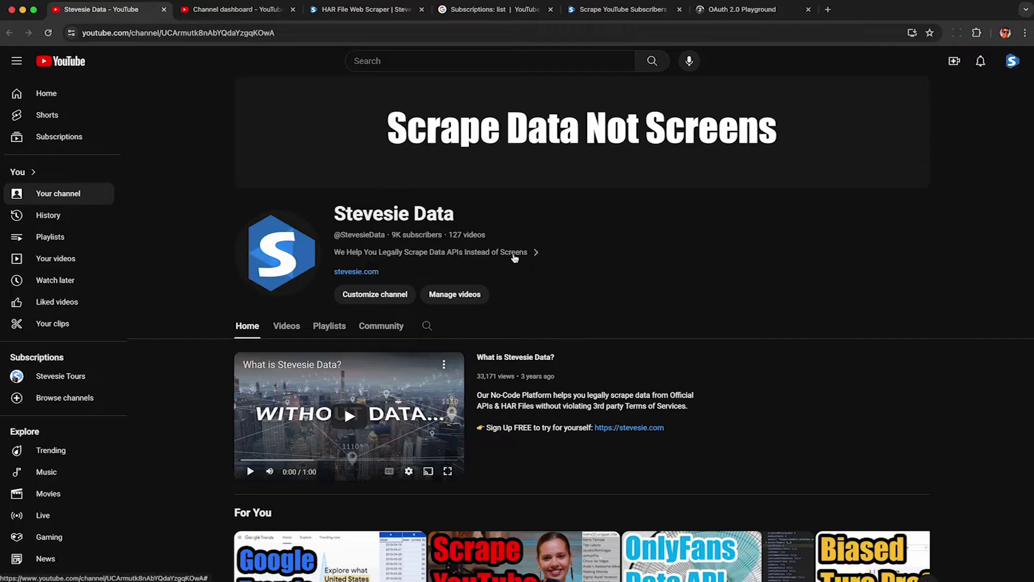
Confirm 9K subscribers in the channel's About details, then switch to the studio.youtube.com dashboard tab
click(514, 253)
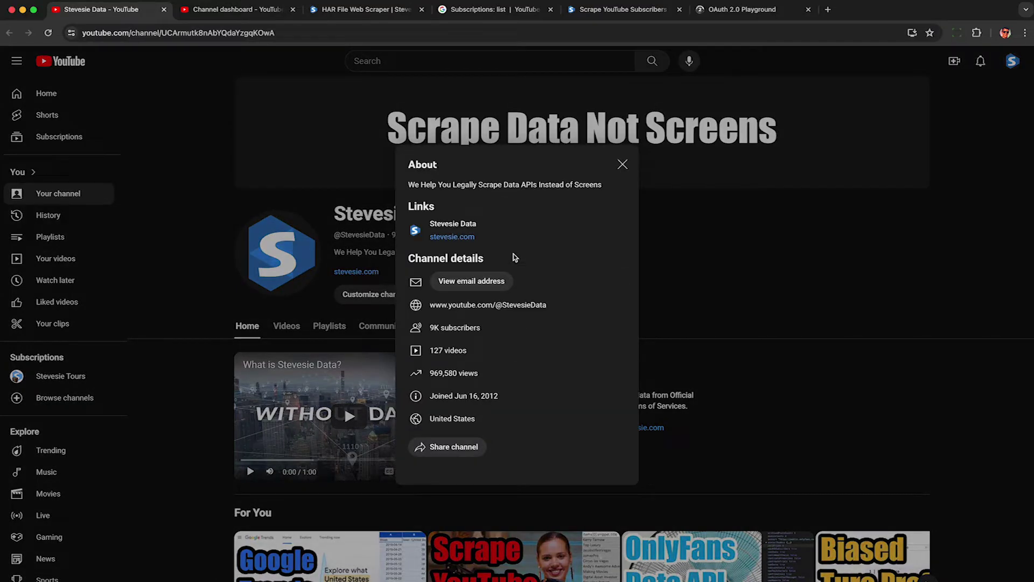
drag(480, 328, 428, 330)
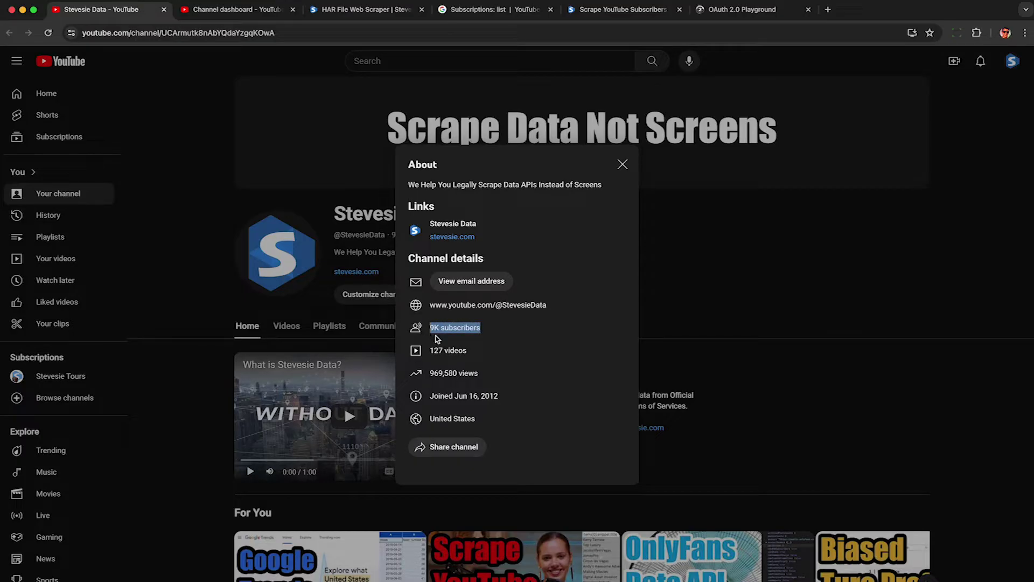
key(ctrl+Tab)
double_click(128, 34)
drag(107, 34, 177, 36)
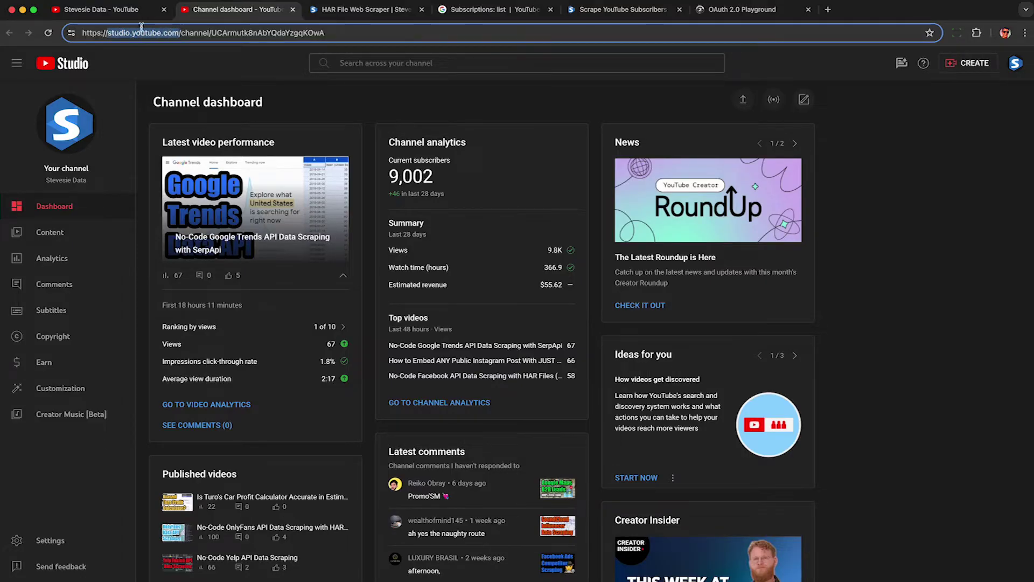
Scroll to the Recent subscribers (Last 90 days) card and open its full list via SEE ALL
click(51, 209)
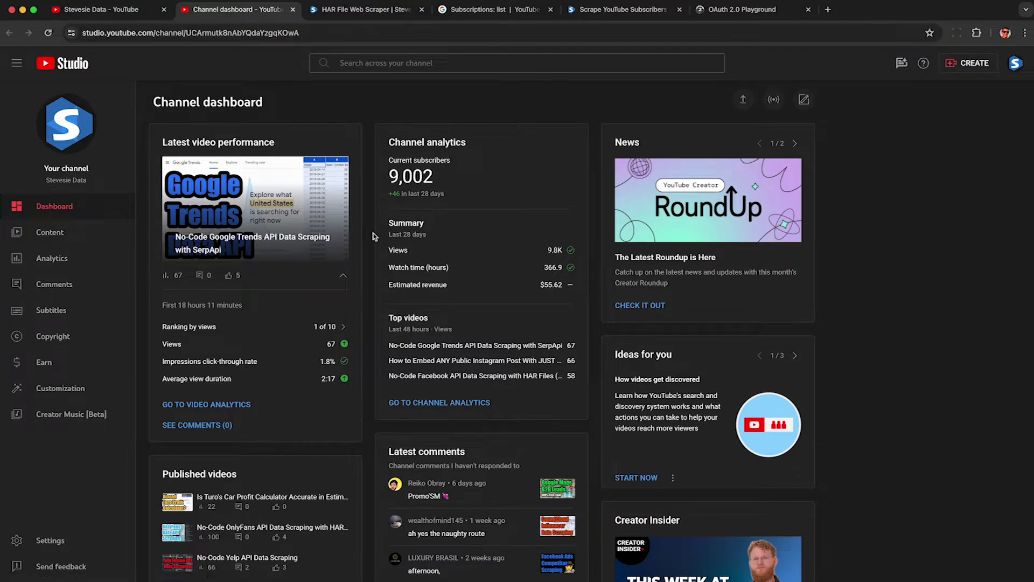
scroll(371, 236, down, 5)
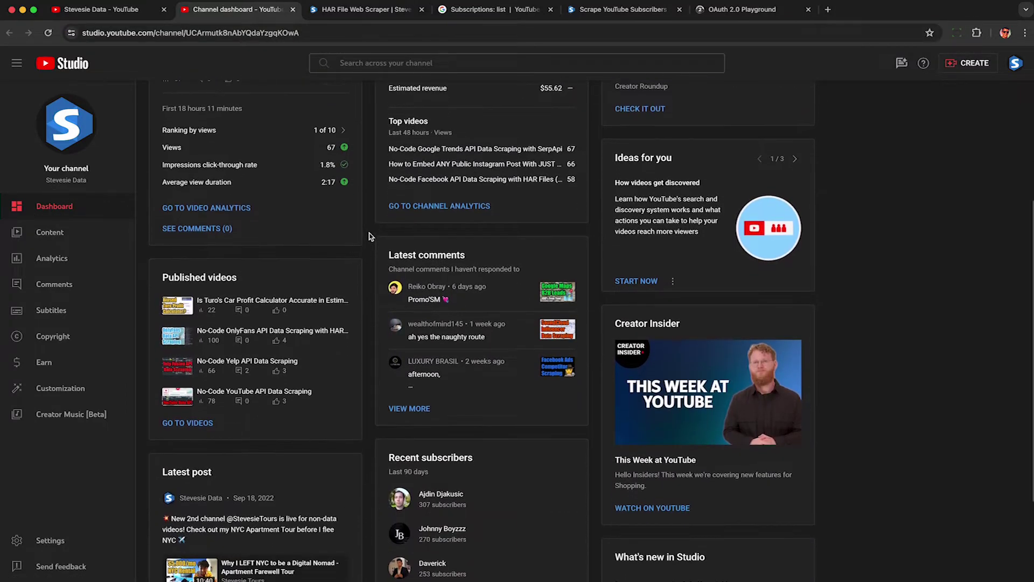
triple_click(394, 323)
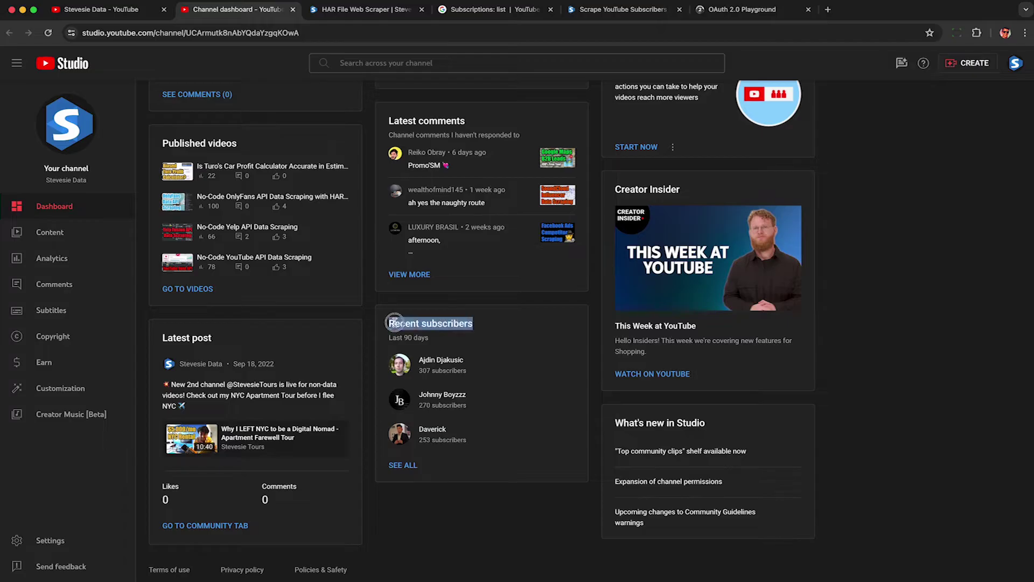
triple_click(416, 338)
click(431, 319)
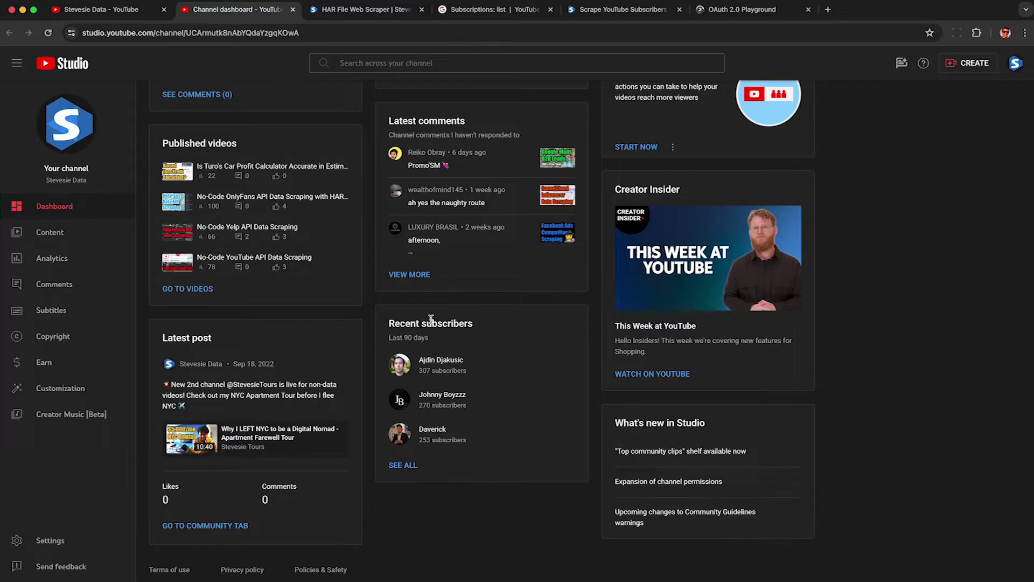
click(405, 467)
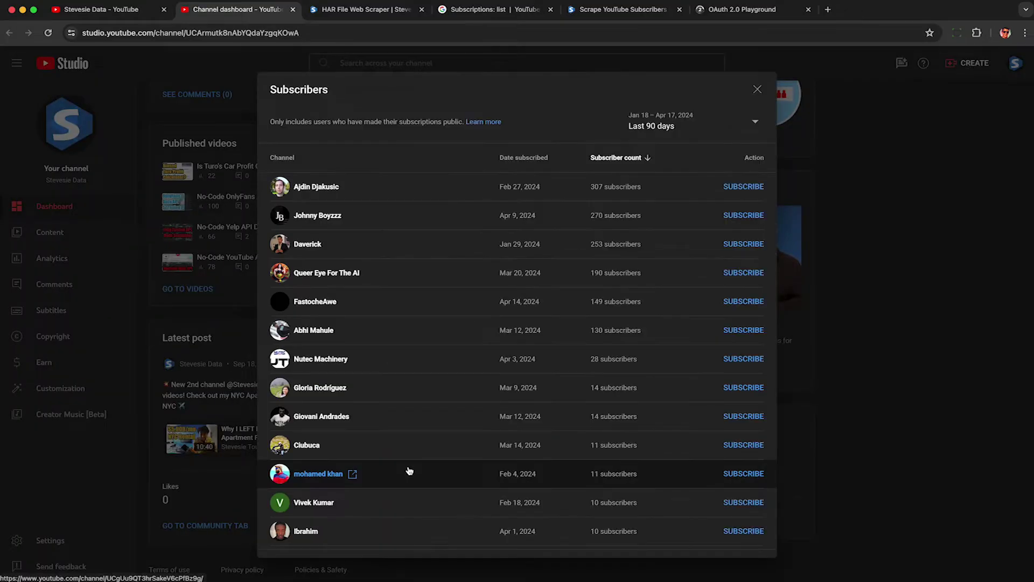
Show Lifetime subscribers sorted by date subscribed, newest first
click(654, 125)
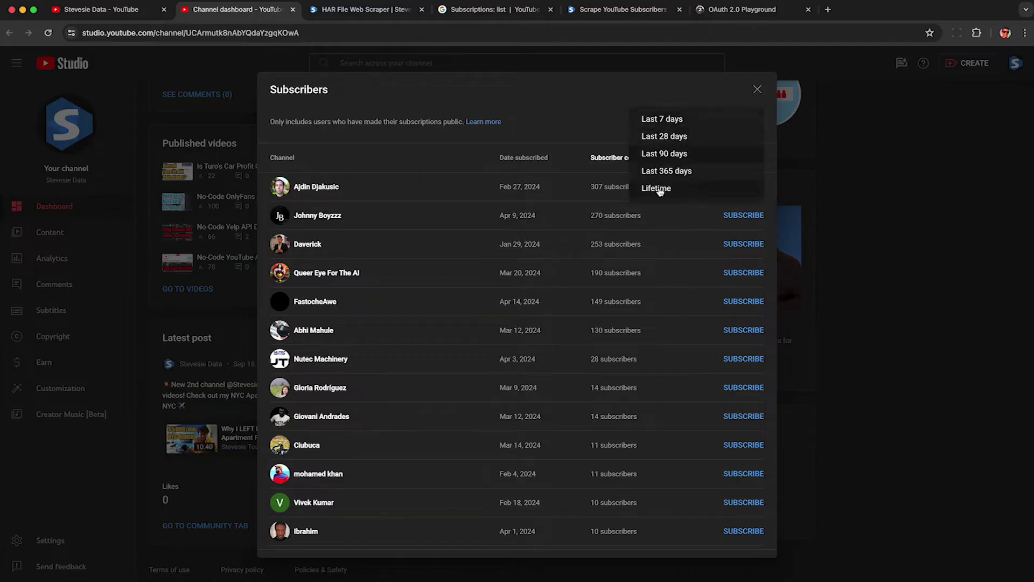
click(668, 190)
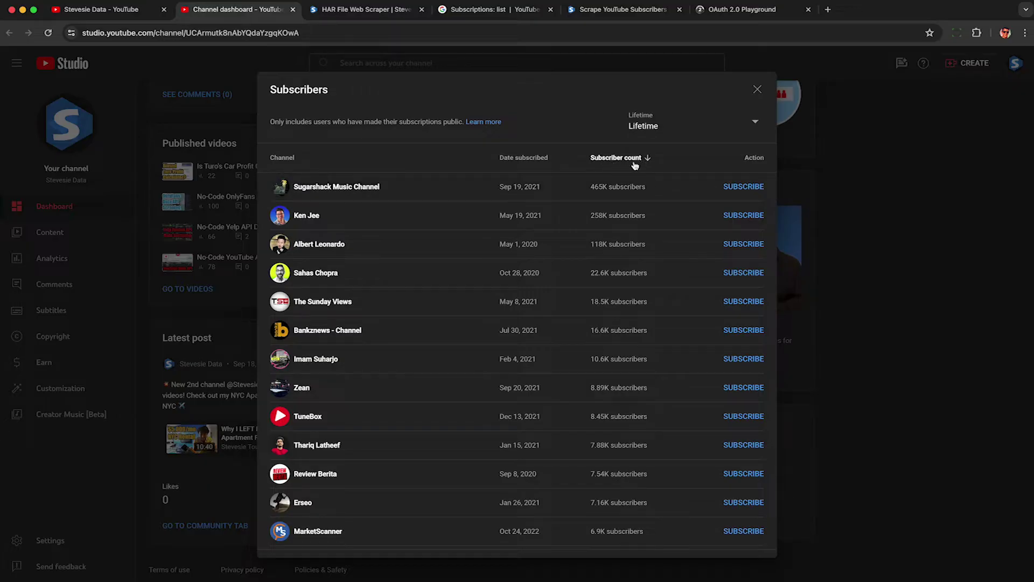
click(522, 159)
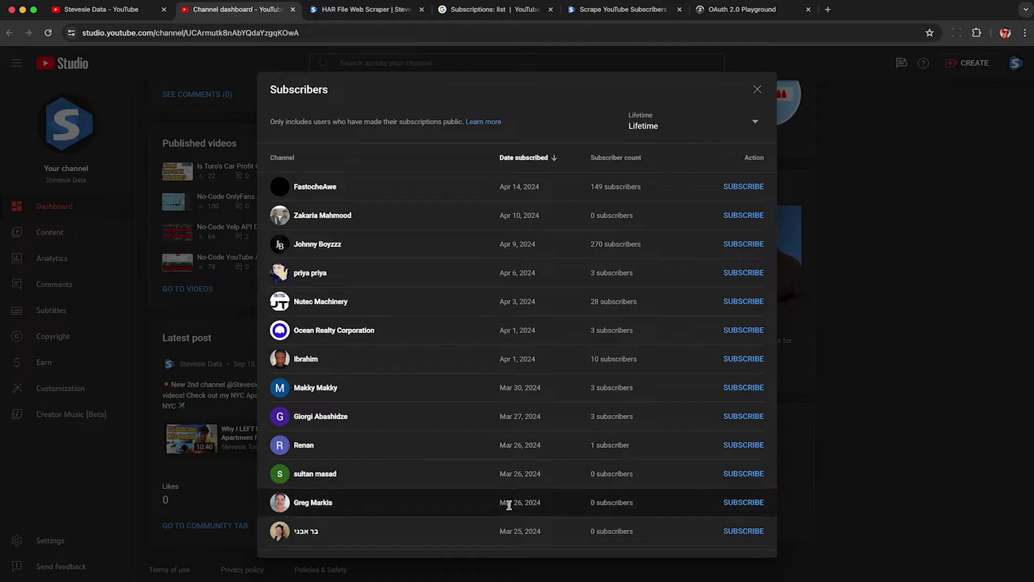
scroll(508, 504, down, 5)
scroll(511, 522, down, 10)
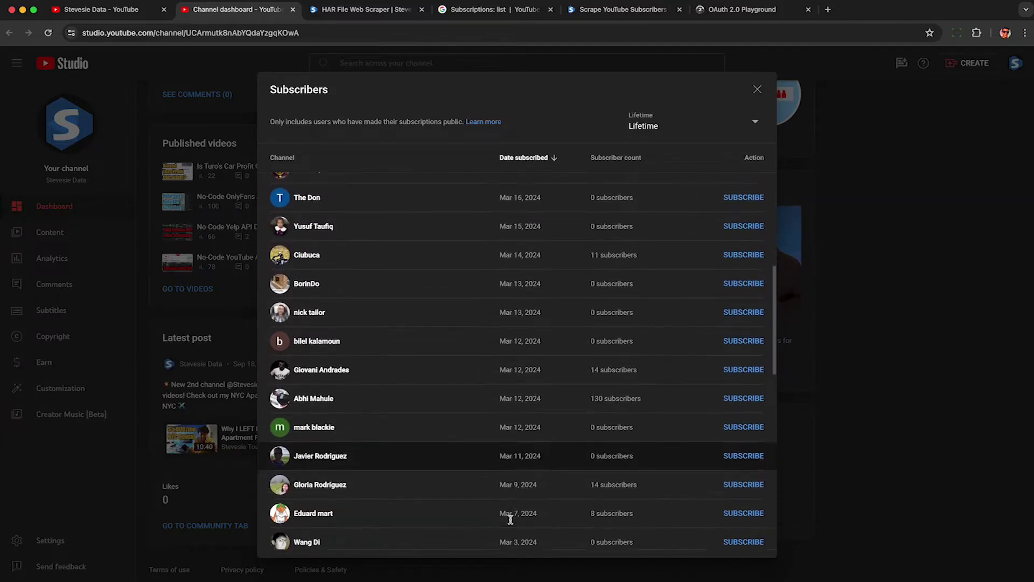
scroll(512, 523, down, 5)
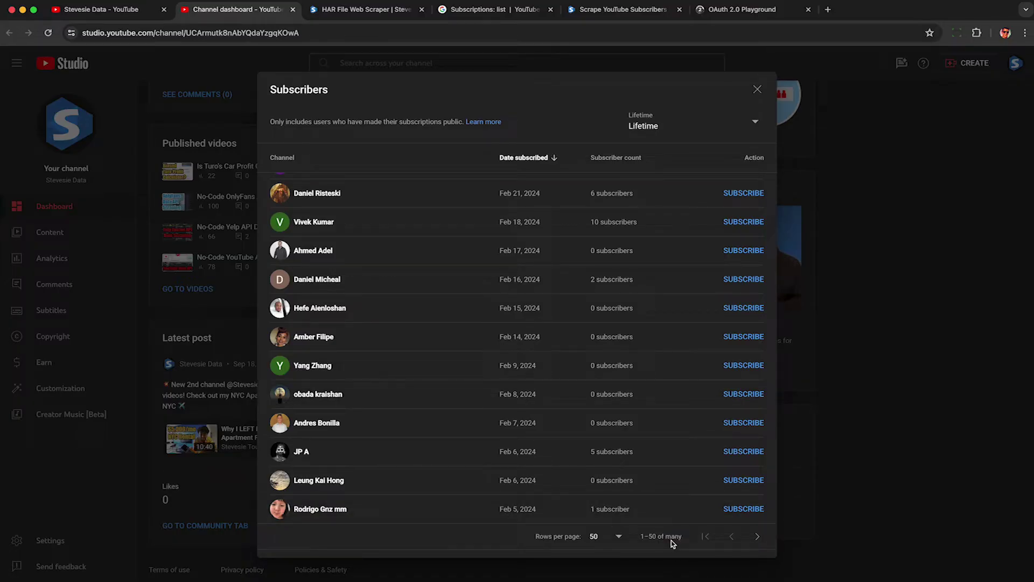
Page forward twice through the Lifetime subscriber list
click(759, 537)
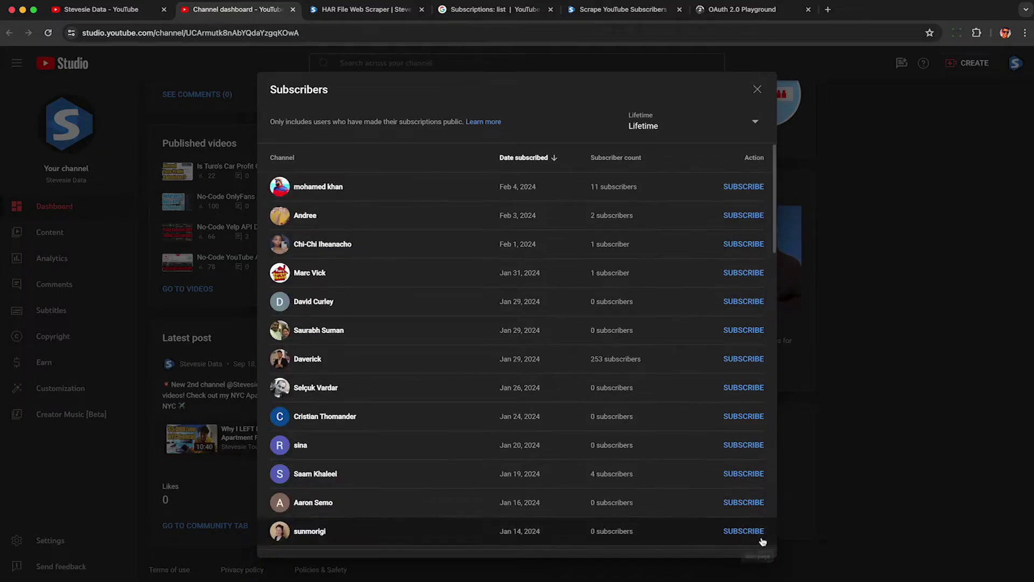
scroll(762, 542, down, 15)
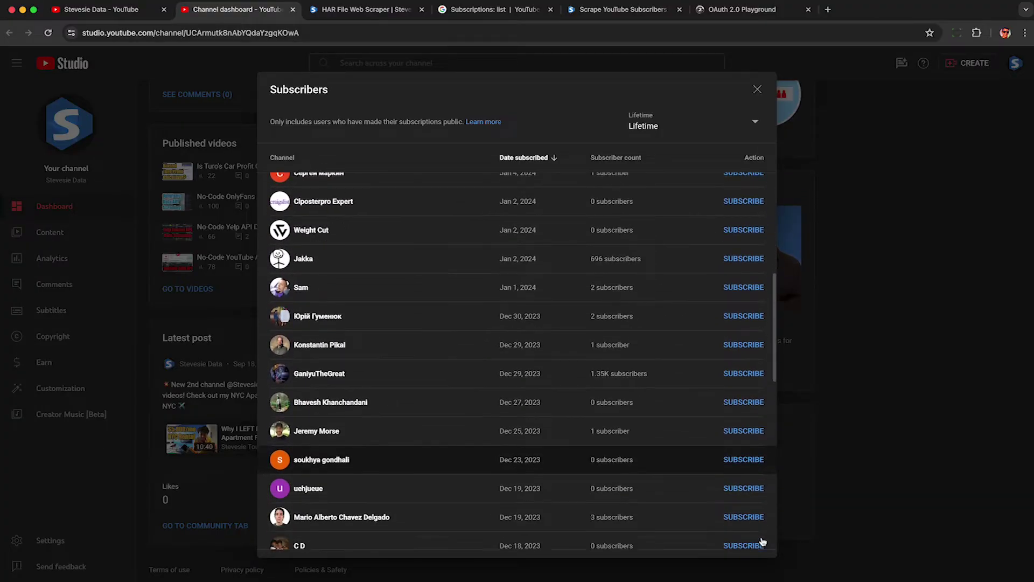
scroll(762, 541, down, 10)
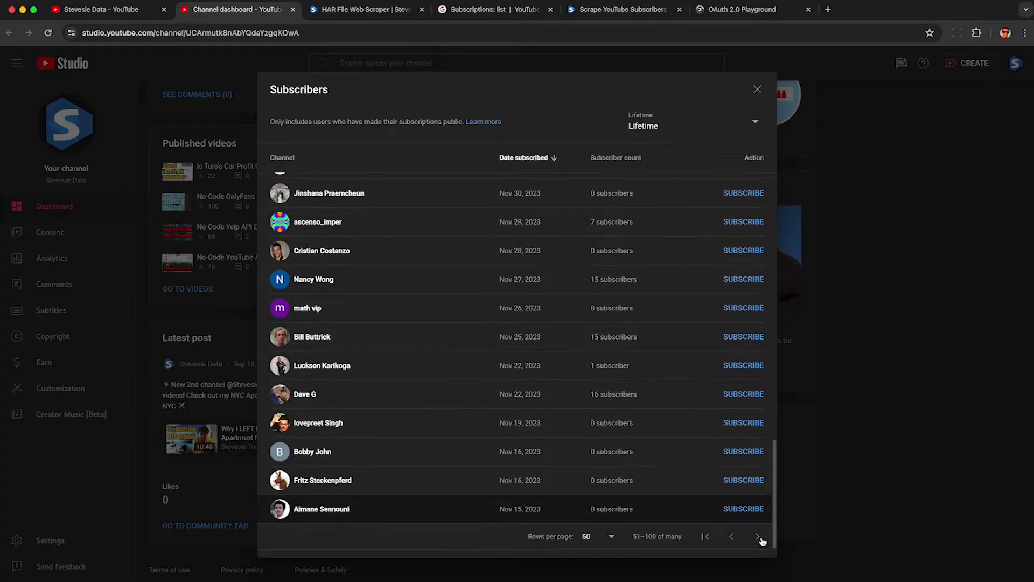
click(759, 538)
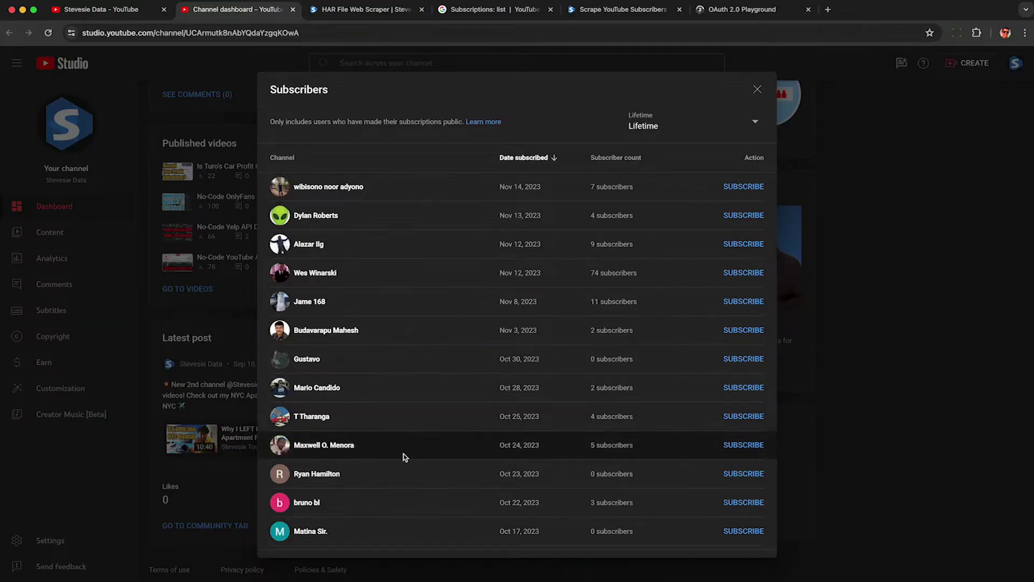
Reopen the full subscribers list and set it to 50 rows per page
key(Escape)
scroll(370, 111, down, 7)
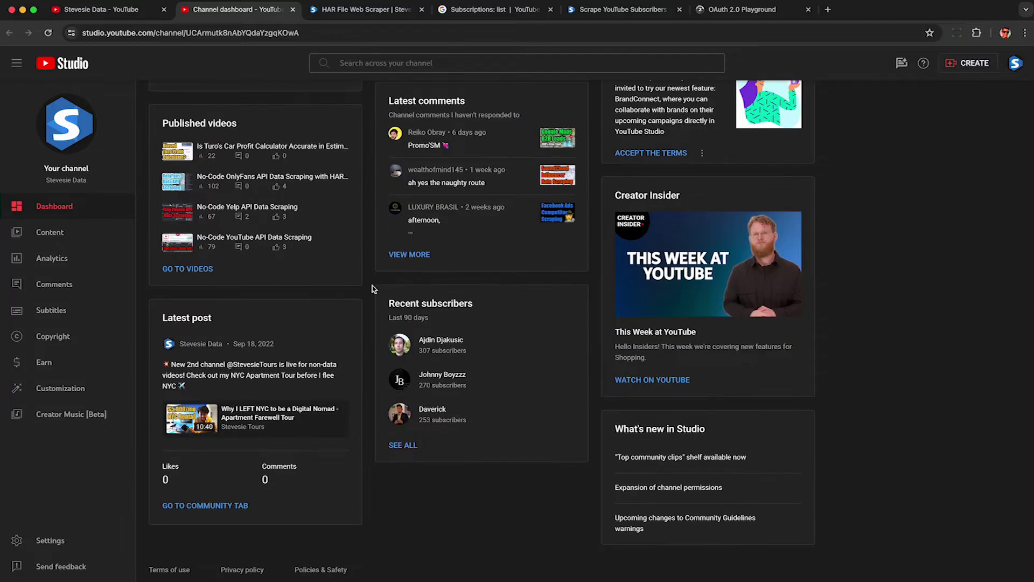
click(402, 446)
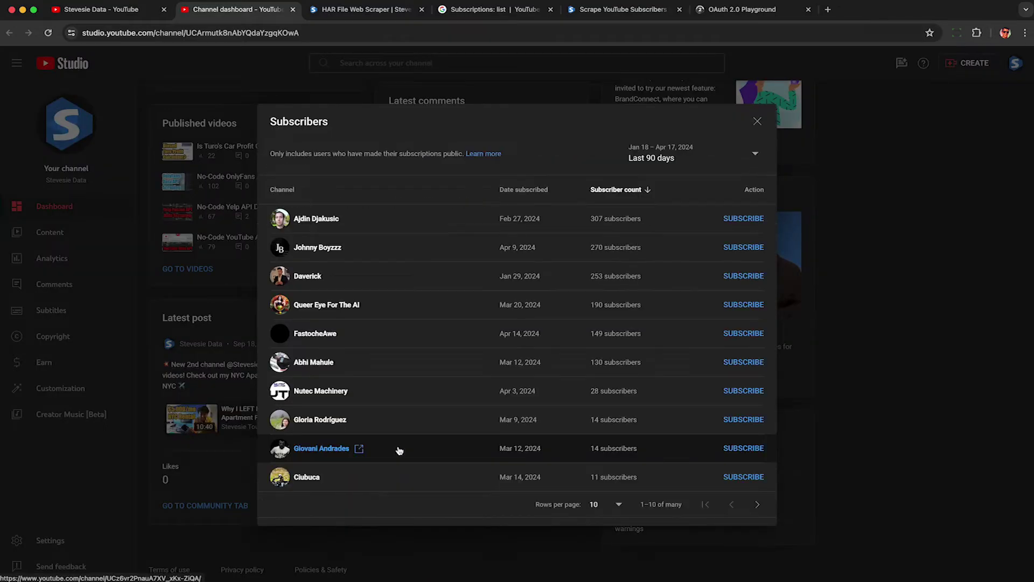
click(603, 505)
click(608, 502)
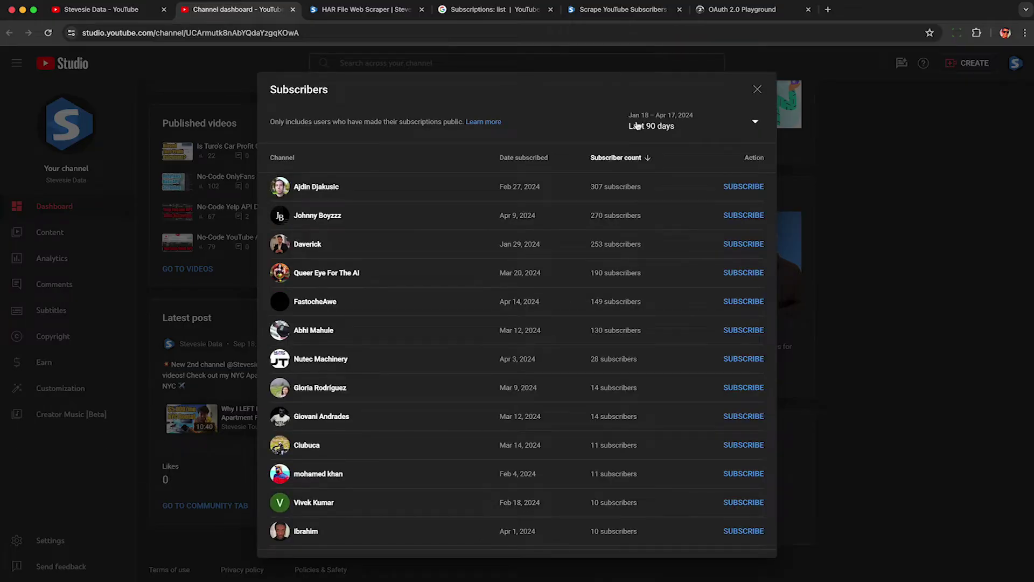
right_click(467, 94)
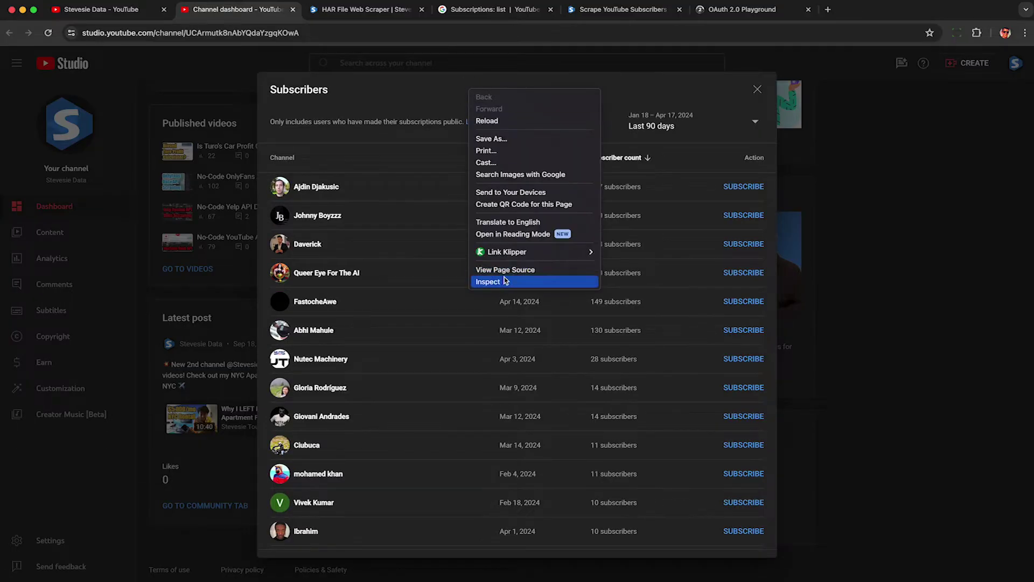
With DevTools Network recording, set the range to Lifetime and filter 'lis' to list_creator_public_subscribers
click(503, 279)
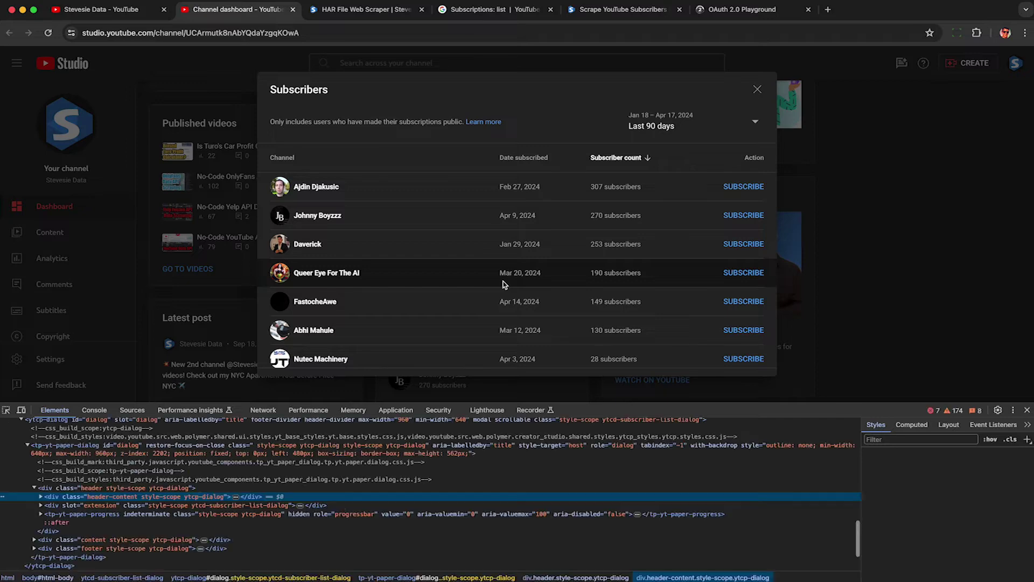
click(269, 412)
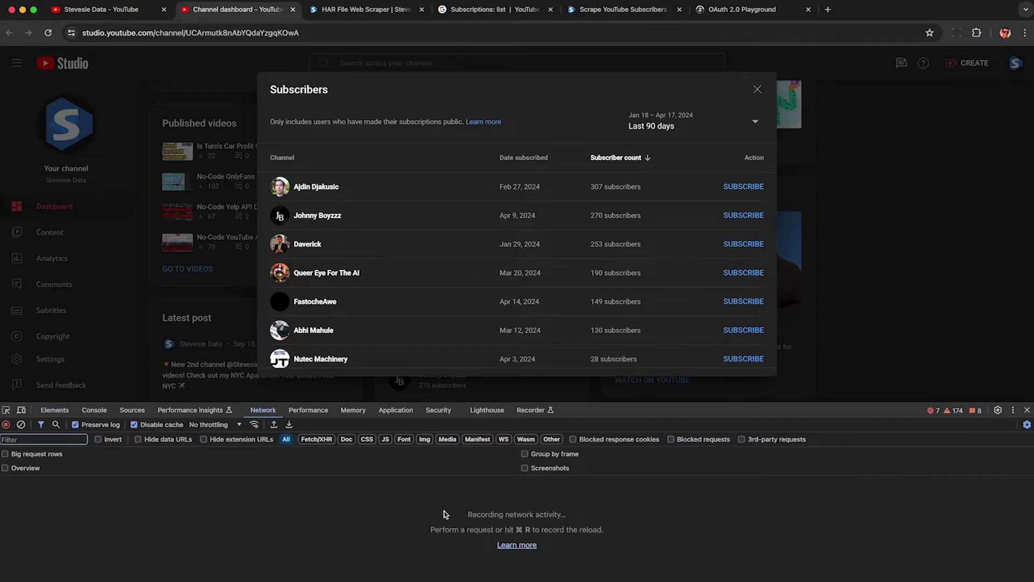
click(659, 122)
click(656, 189)
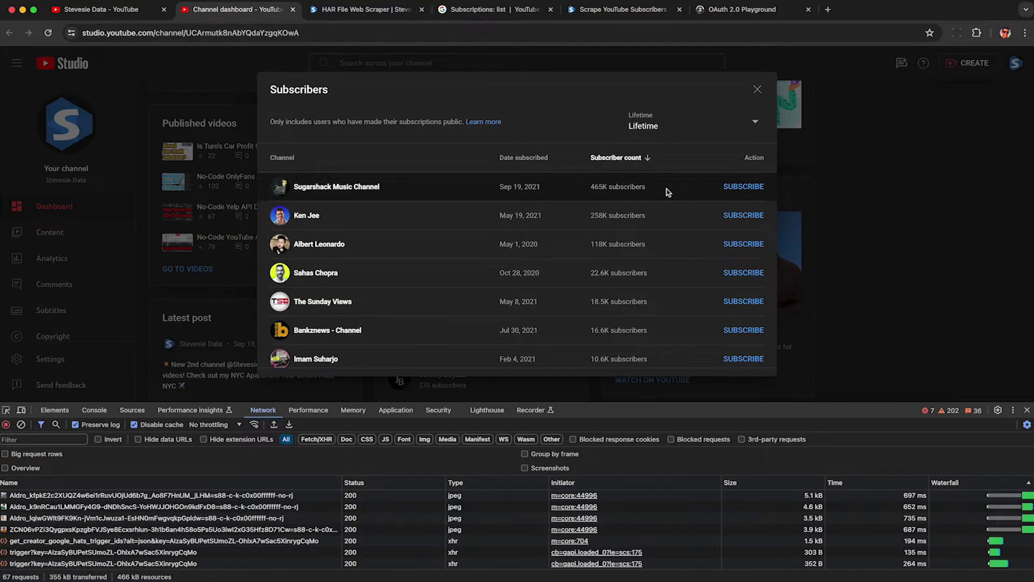
click(38, 437)
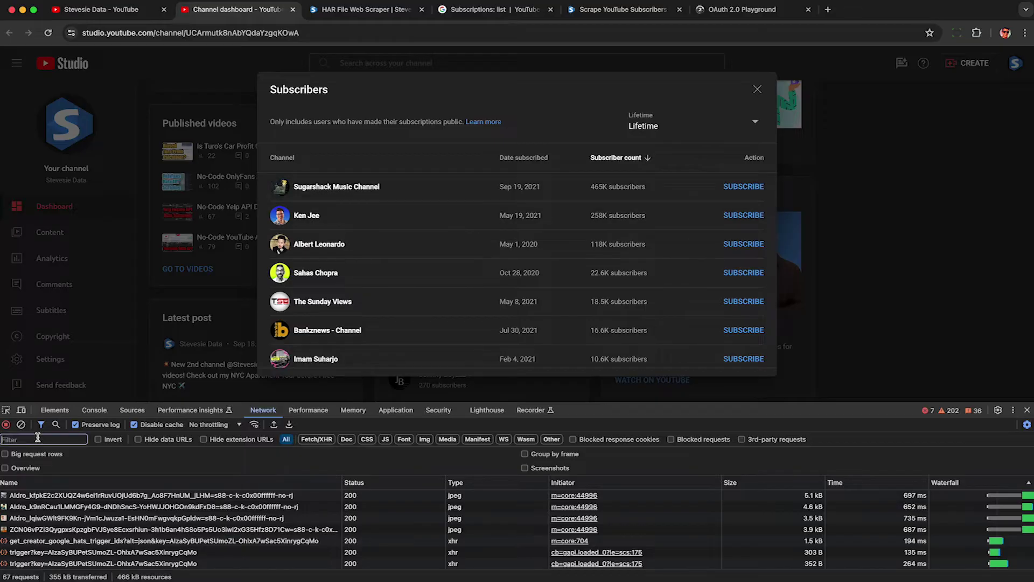
text(list)
click(42, 497)
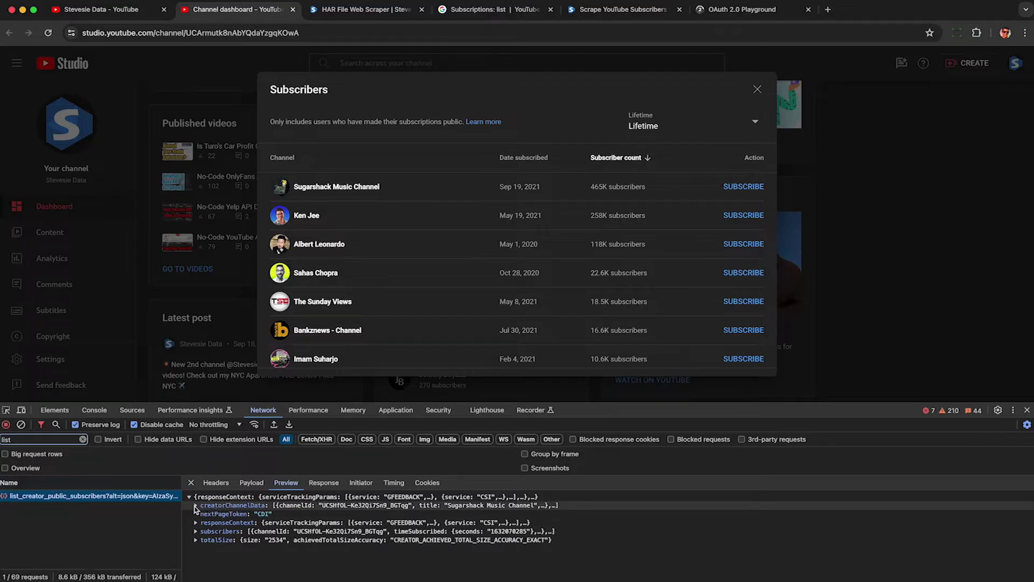
Expand subscribers and creatorChannelData to find the first channelId and title 'Sugarshack Music Channel'
click(195, 531)
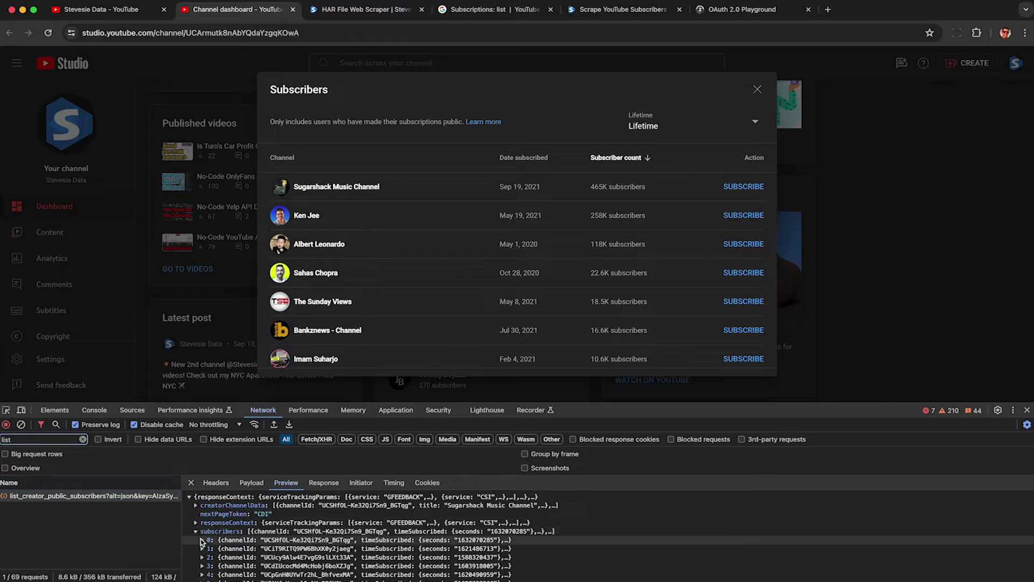
click(202, 540)
drag(258, 549, 345, 549)
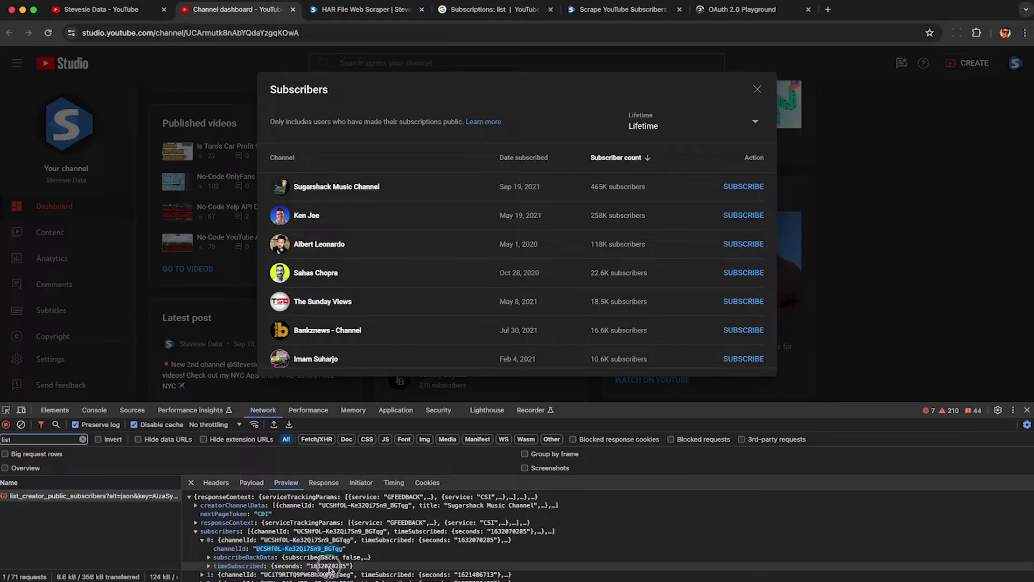
click(196, 506)
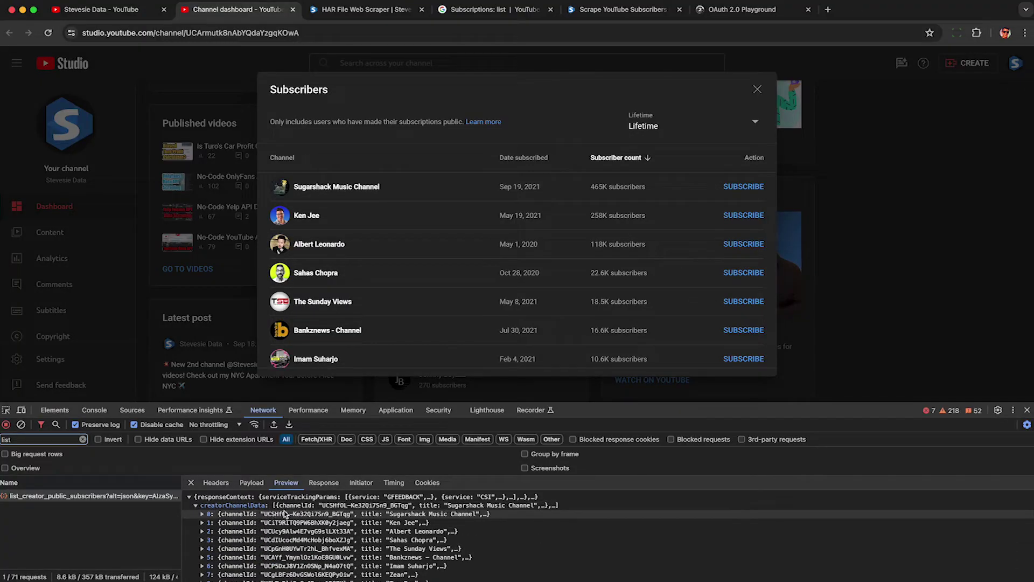
click(202, 514)
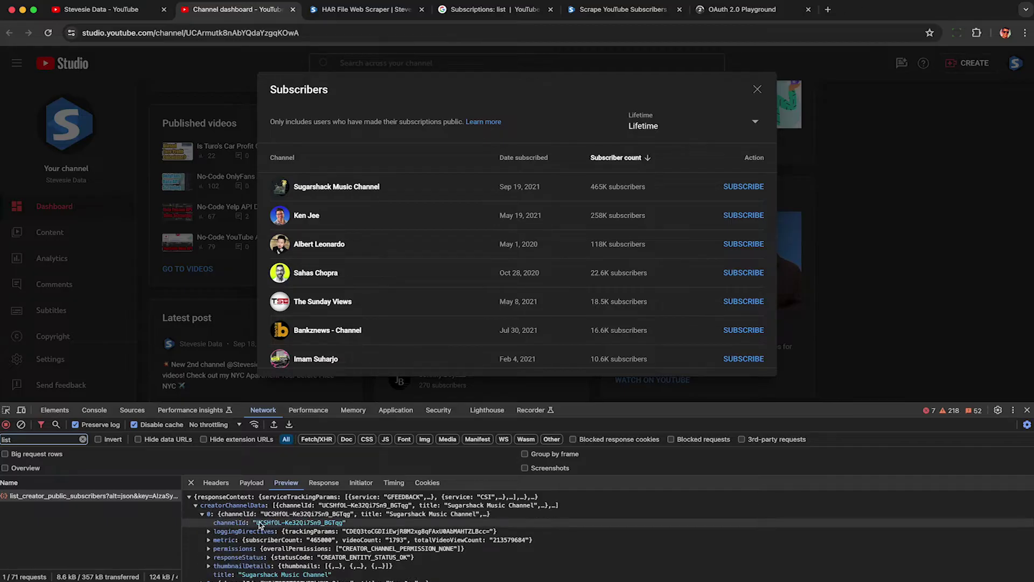
drag(283, 526, 343, 522)
scroll(248, 565, down, 1)
drag(243, 563, 331, 564)
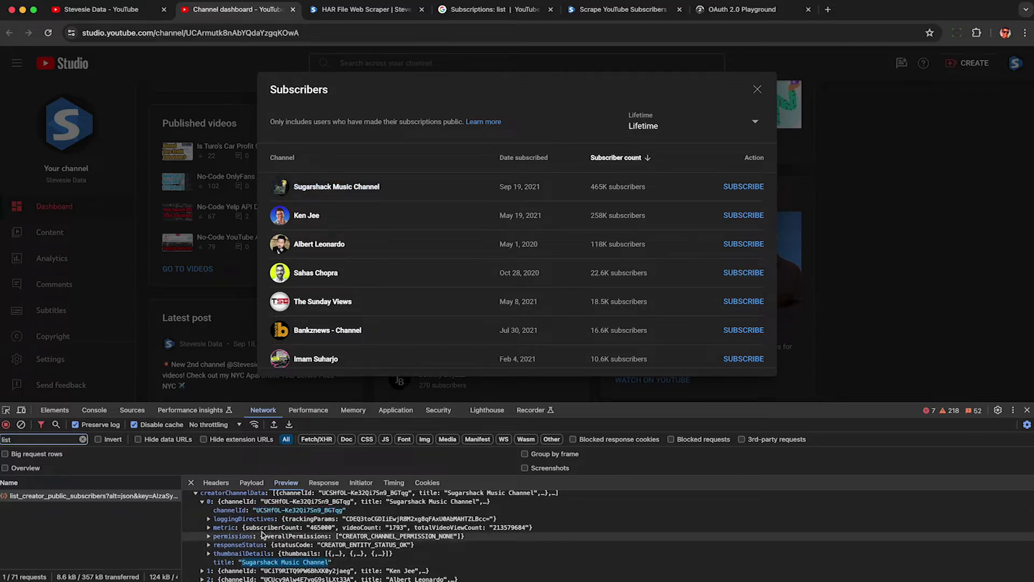
Match the metric subscriberCount 465000 to the 465K shown in the first table row
click(209, 528)
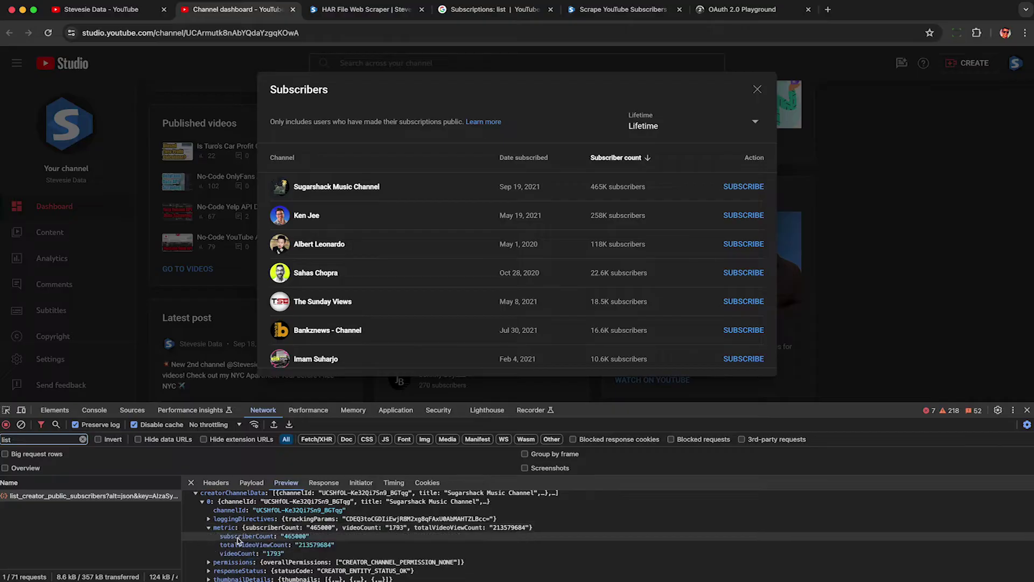
double_click(291, 537)
triple_click(591, 190)
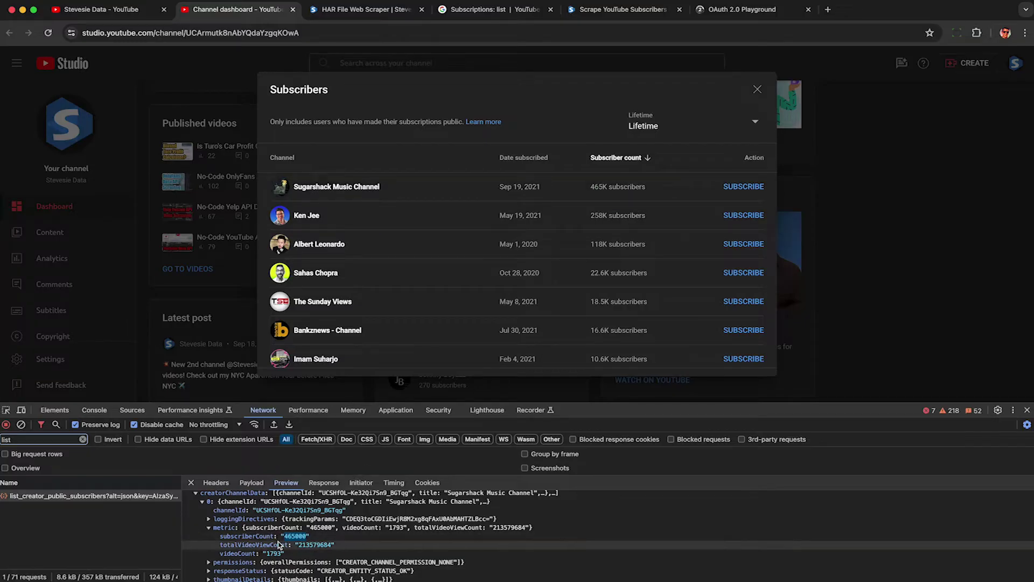
drag(221, 546, 291, 548)
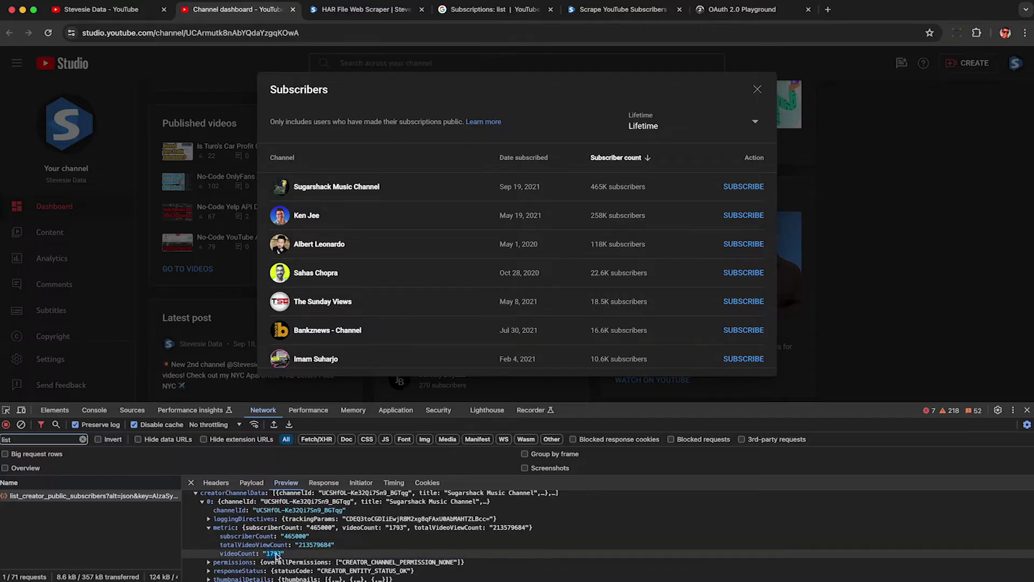
Open the size-176 avatar thumbnail URL from thumbnailDetails in a new tab, then close it
scroll(275, 557, down, 2)
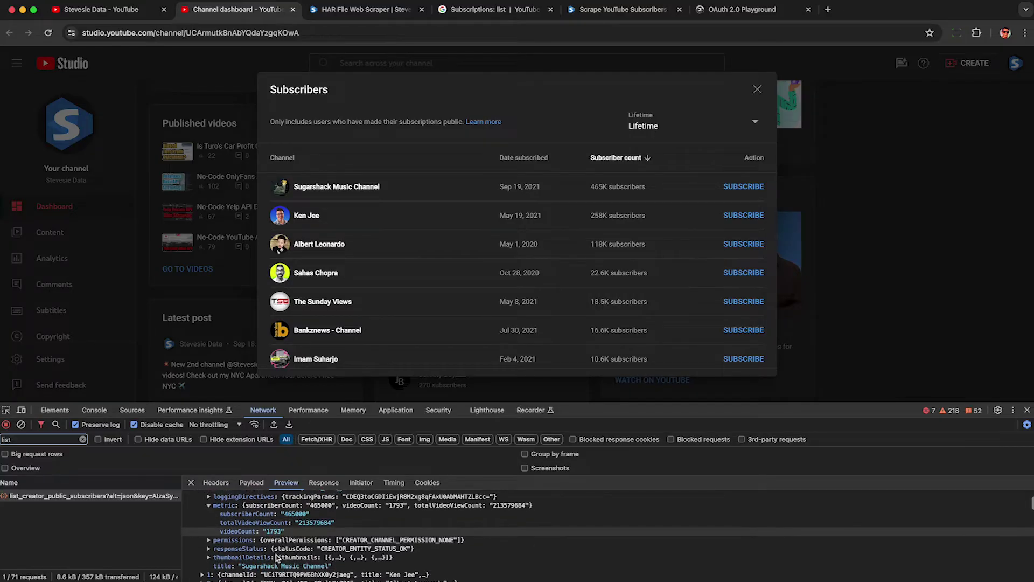
click(209, 557)
scroll(210, 557, down, 2)
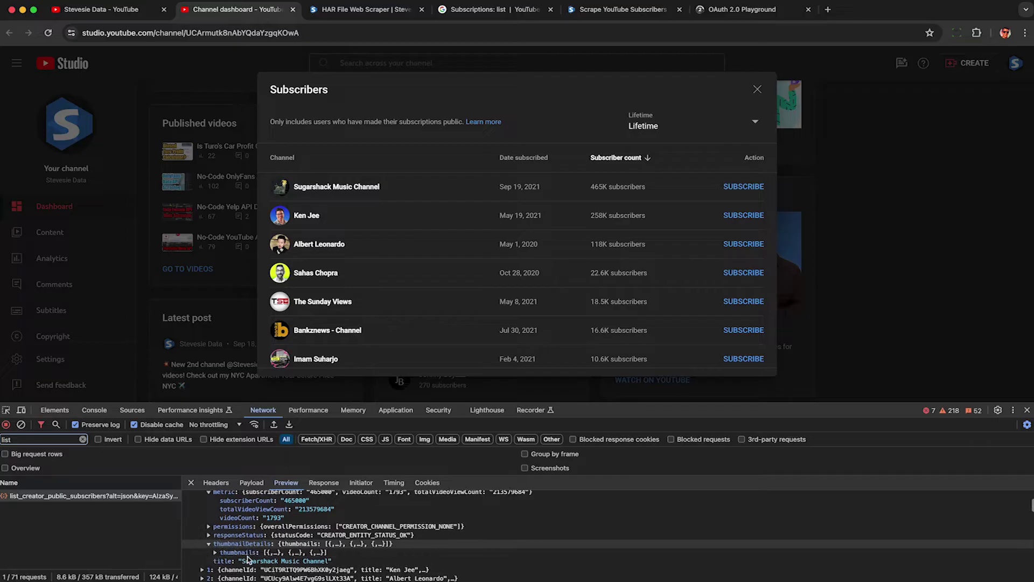
click(215, 541)
scroll(218, 541, down, 3)
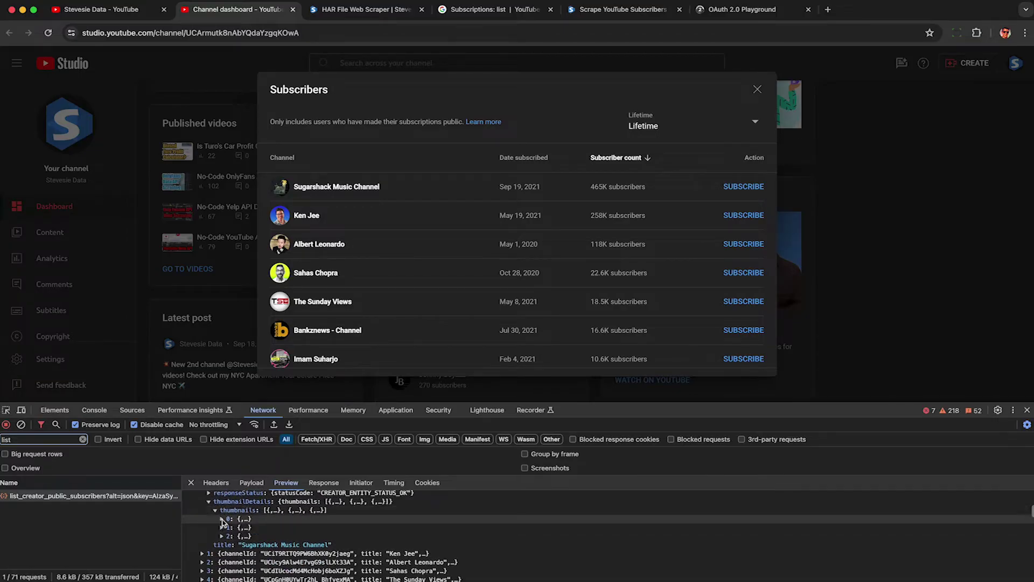
click(221, 519)
scroll(267, 532, down, 1)
click(222, 550)
scroll(221, 550, down, 2)
drag(257, 539, 654, 538)
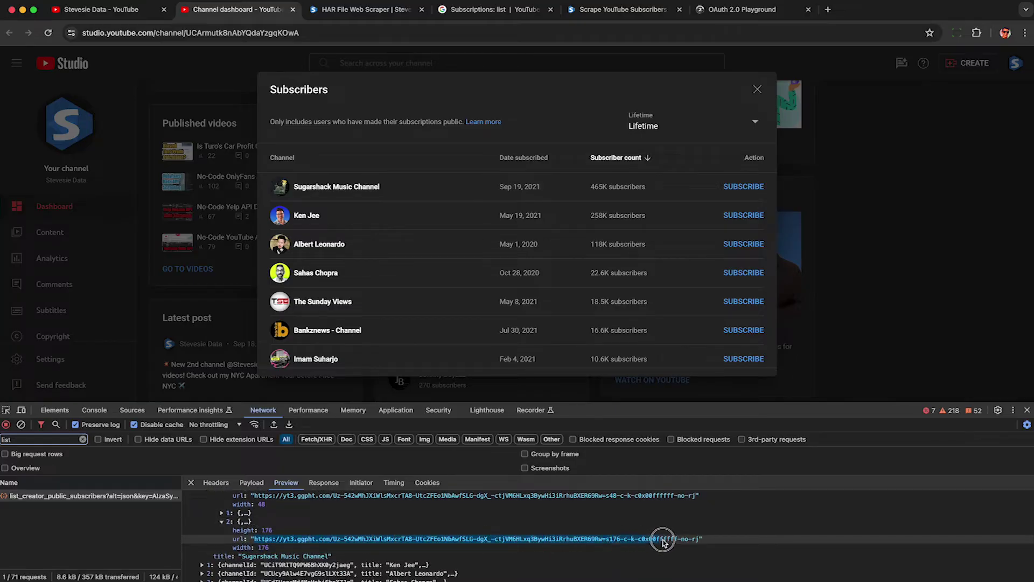
click(684, 538)
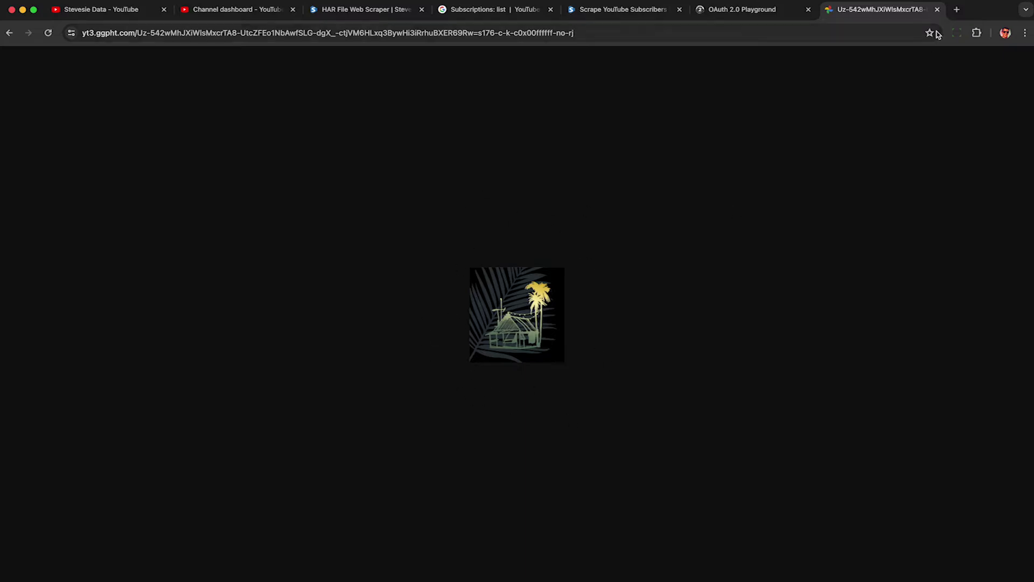
click(939, 12)
Load the next page of Lifetime subscribers
scroll(684, 226, down, 10)
scroll(683, 228, down, 5)
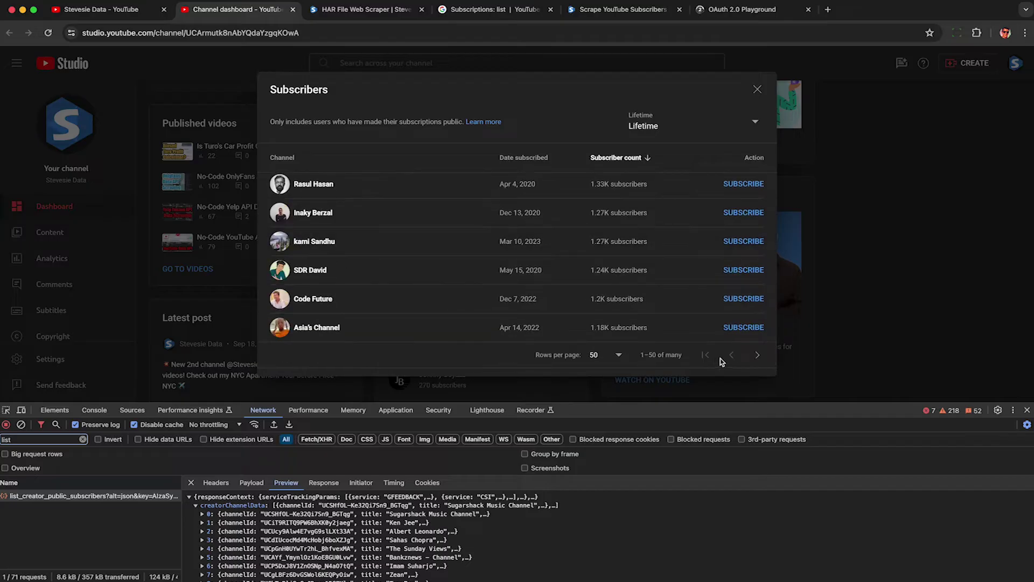
click(757, 355)
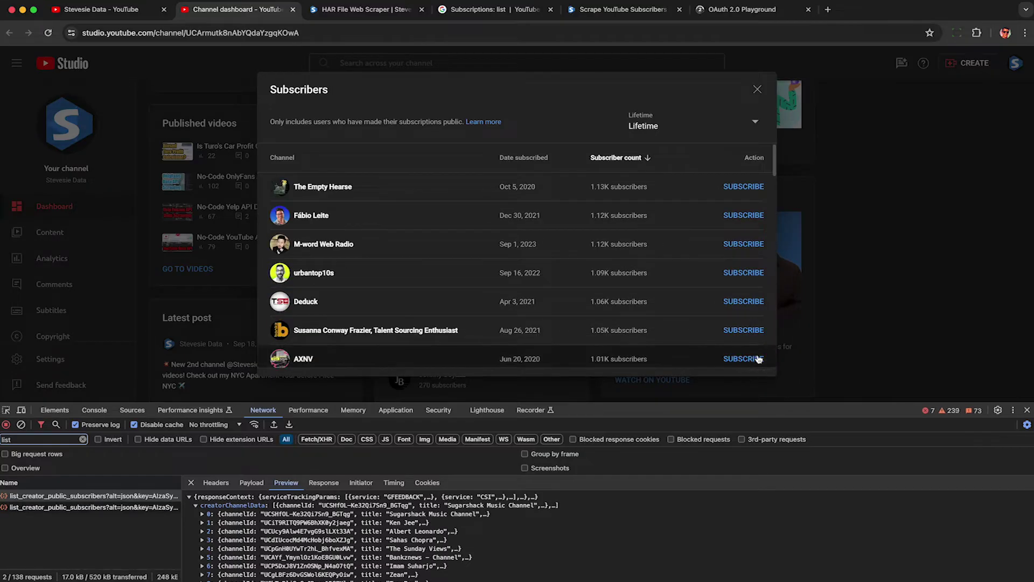
Page through the subscriber list to the final page, 2,501–2,534
click(758, 355)
click(758, 356)
click(758, 355)
click(757, 355)
click(758, 355)
click(758, 355)
click(757, 355)
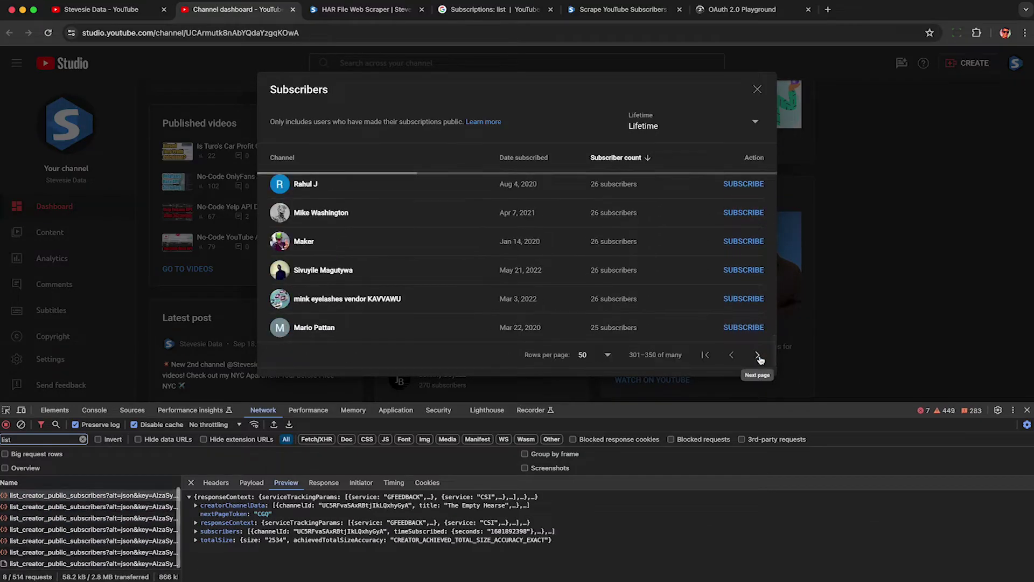
click(758, 355)
click(758, 355)
click(758, 355)
click(757, 355)
click(758, 355)
click(758, 355)
click(758, 355)
click(758, 355)
click(757, 355)
click(757, 355)
click(760, 356)
click(759, 356)
click(760, 356)
click(759, 357)
click(760, 357)
click(759, 357)
click(759, 356)
click(759, 357)
click(760, 356)
click(760, 357)
click(760, 356)
click(760, 357)
click(760, 356)
click(760, 357)
click(759, 357)
click(759, 357)
click(760, 357)
click(760, 356)
click(760, 357)
click(760, 357)
click(760, 356)
click(760, 356)
click(760, 357)
click(760, 356)
click(759, 357)
click(760, 357)
click(759, 356)
click(760, 356)
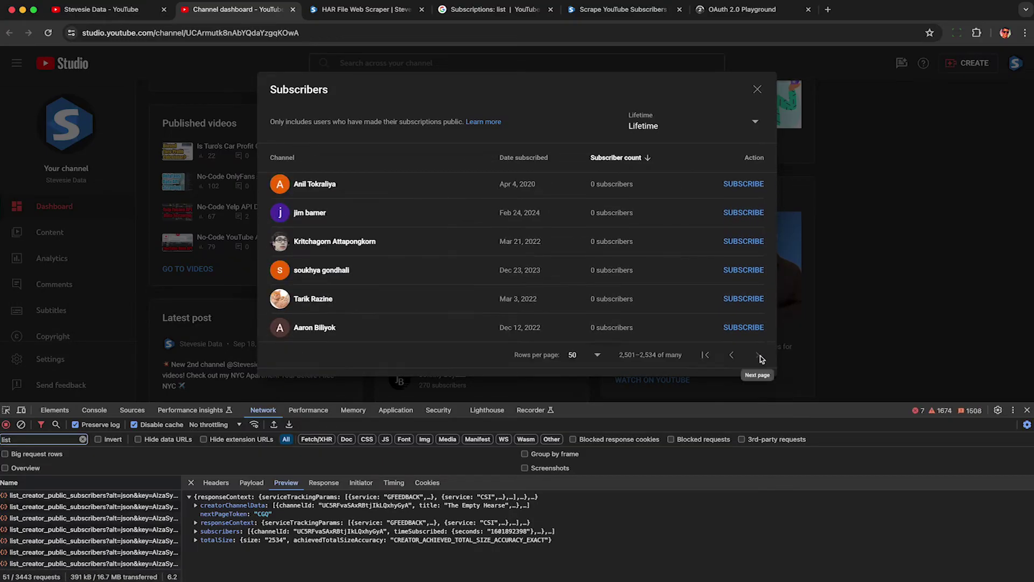
Select the 2,534 total and begin entering it into a calculator
drag(640, 356, 655, 356)
key(super+space)
click(312, 277)
Compute 2534 ÷ 9002 ≈ 0.2815, then clear and close the Calculator
click(344, 300)
click(289, 280)
click(386, 222)
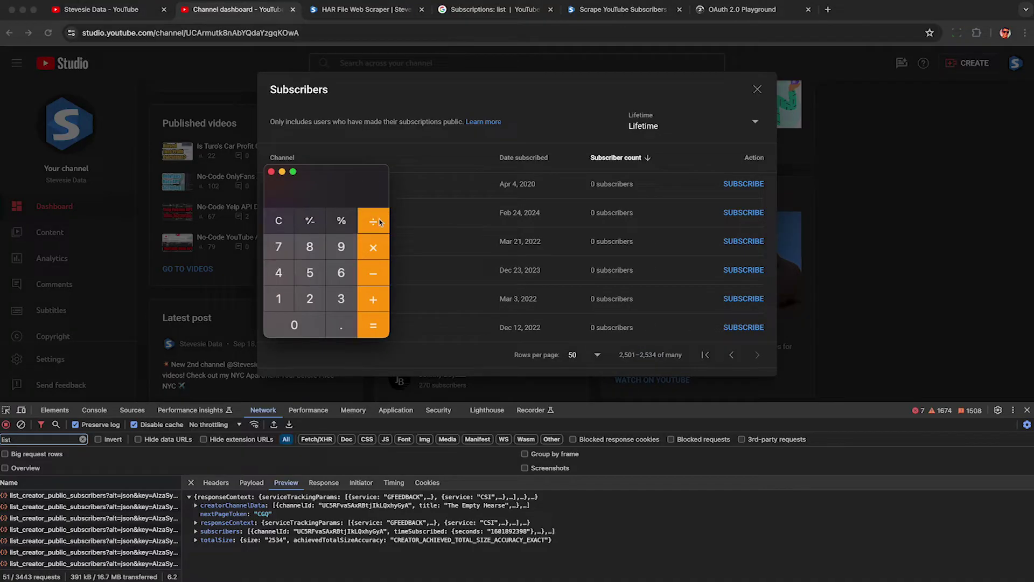
click(347, 248)
click(314, 326)
click(314, 326)
click(311, 301)
click(378, 328)
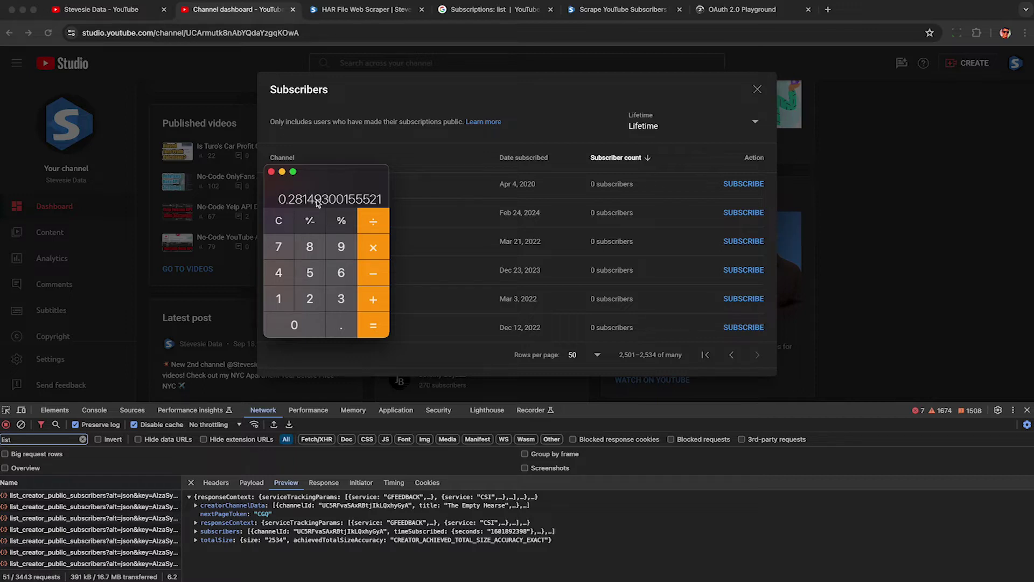
click(280, 221)
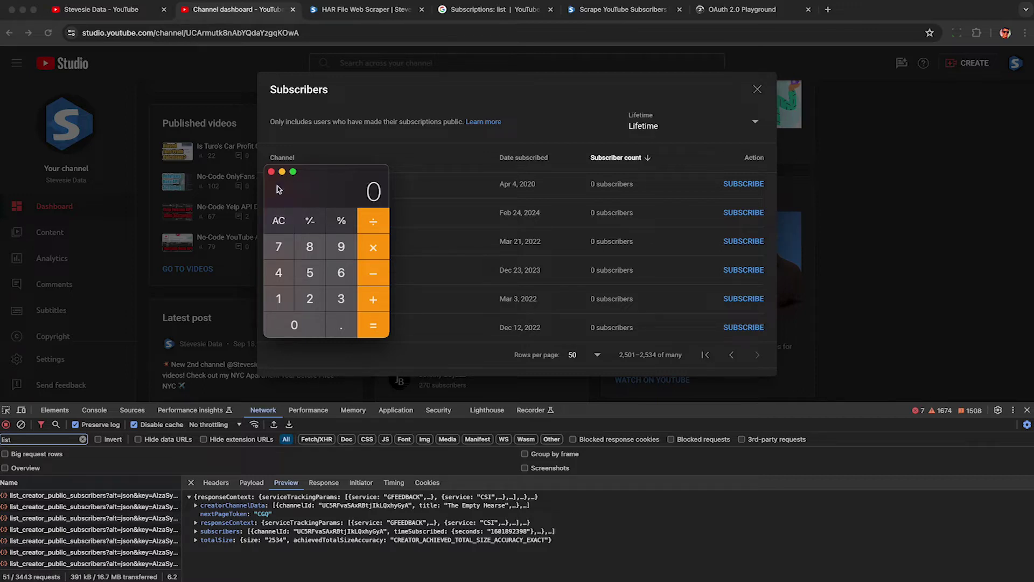
click(271, 172)
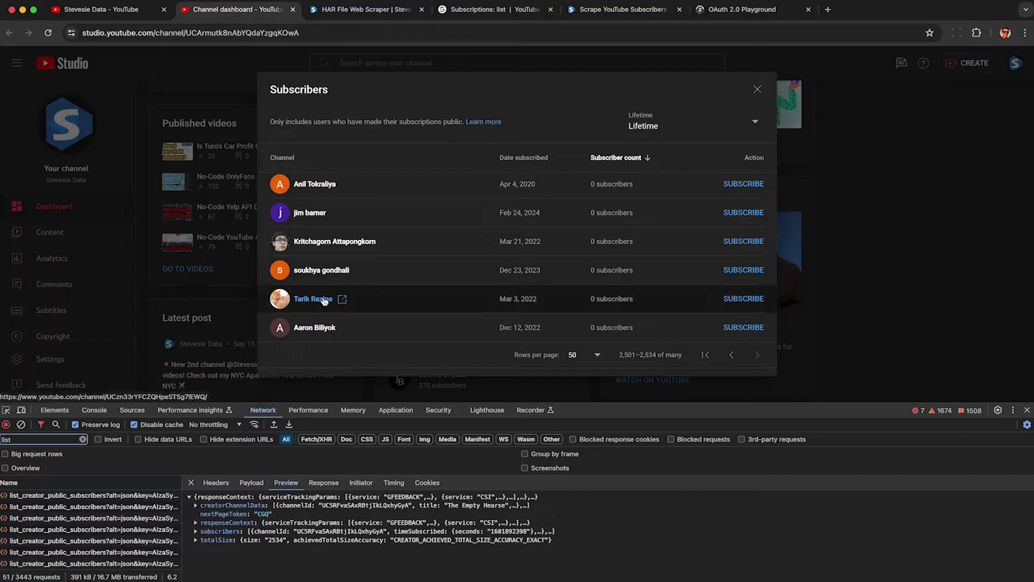
Save the network log as a 194.9 MB studio.youtube.com.har on the Desktop, preview it, then clear the log
click(289, 426)
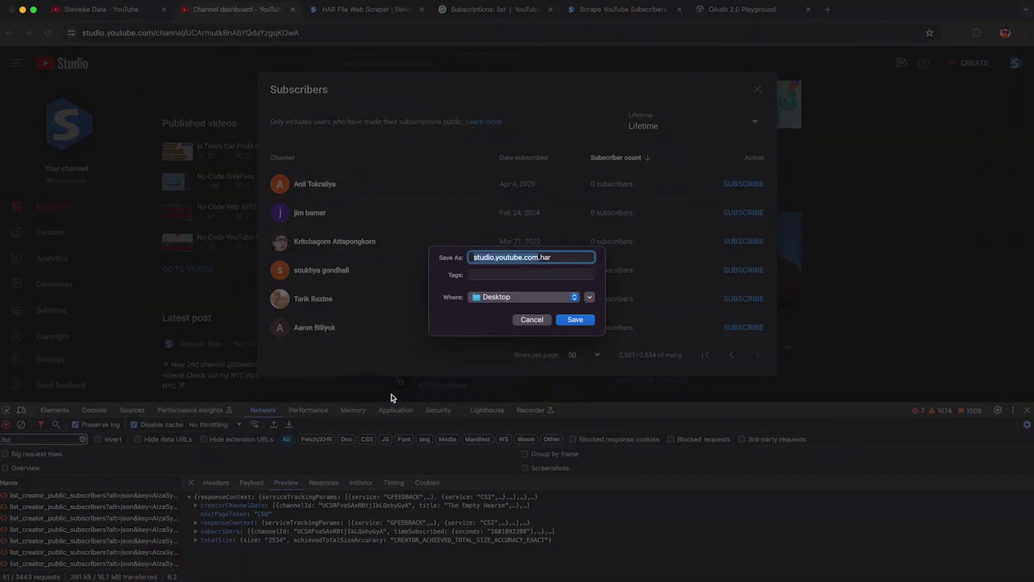
click(573, 320)
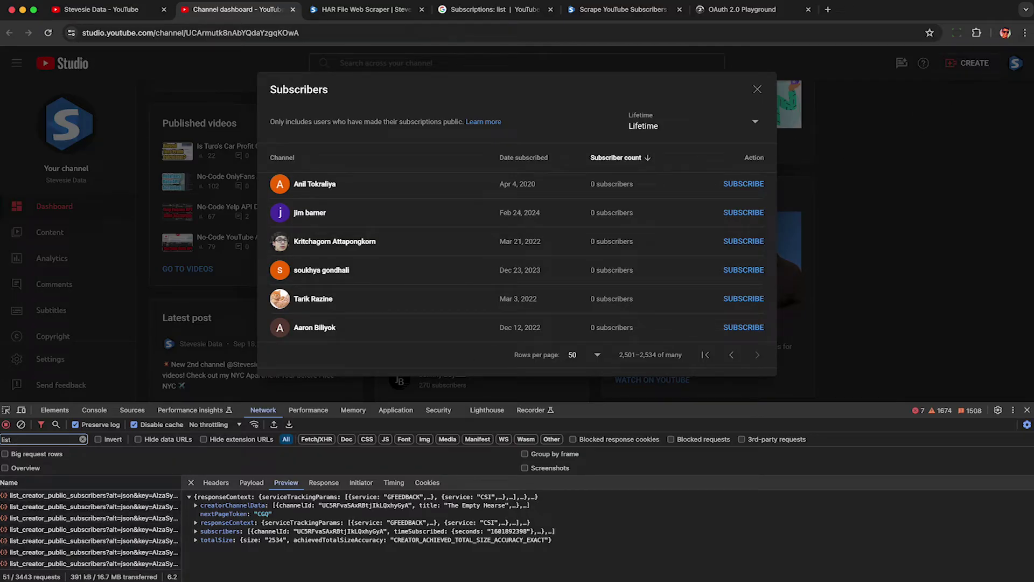
key(space)
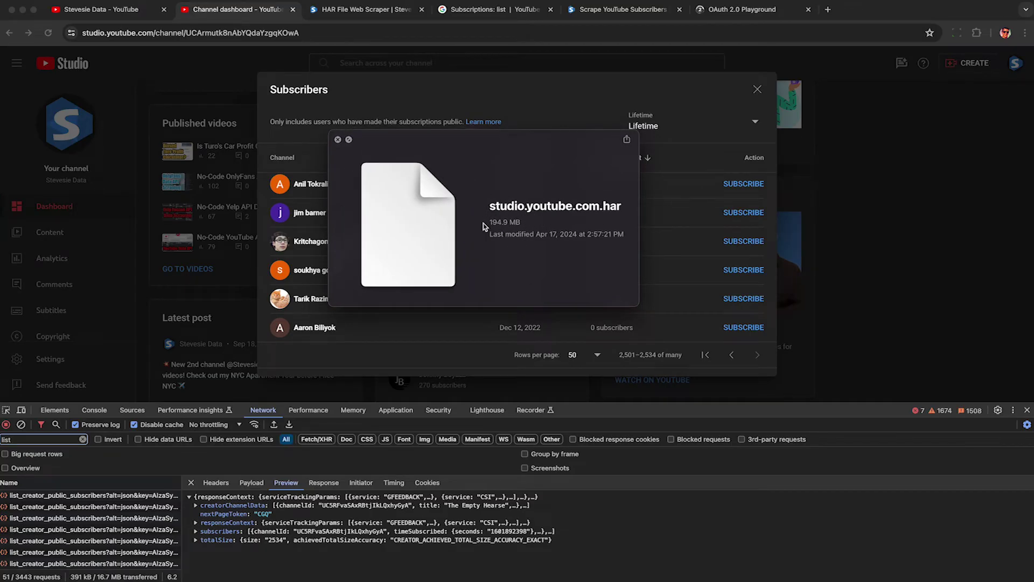
key(space)
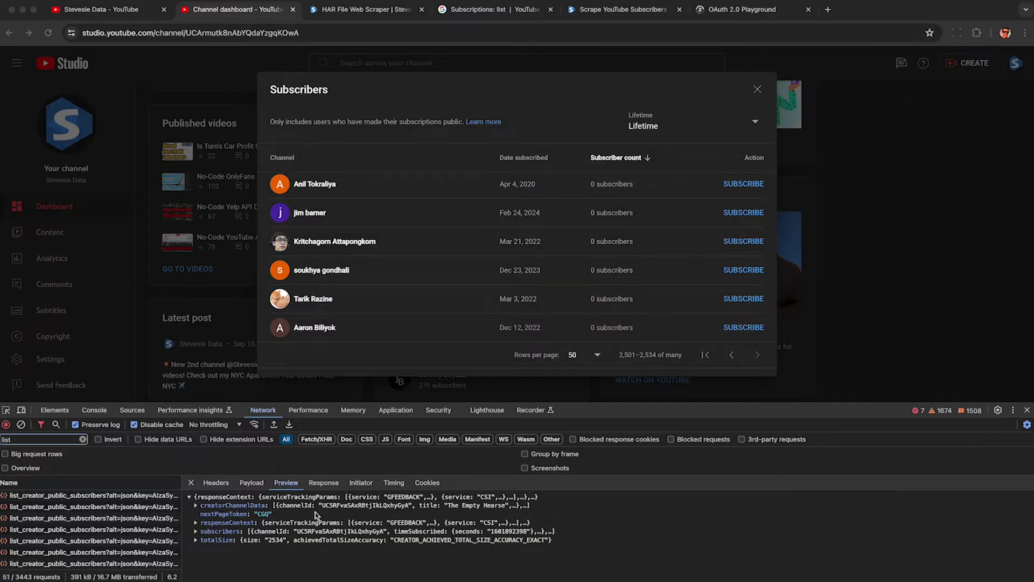
click(22, 425)
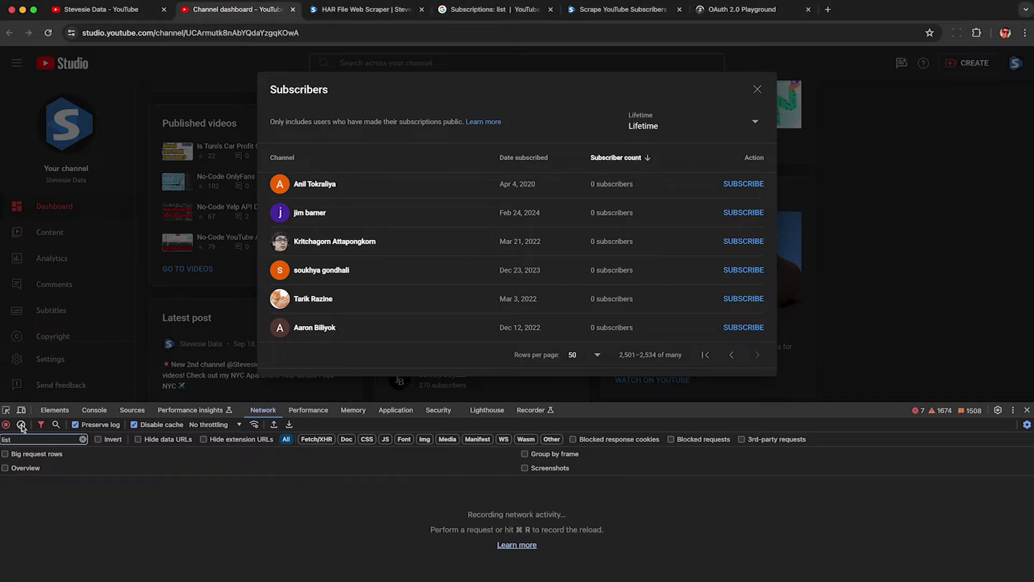
Confirm no further subscriber page exists and highlight the 2,534 total
click(764, 359)
double_click(642, 353)
click(651, 359)
click(643, 365)
Drop the HAR file into HAR File Web Scraper and review its 2534 avatars and 51 requests
click(356, 12)
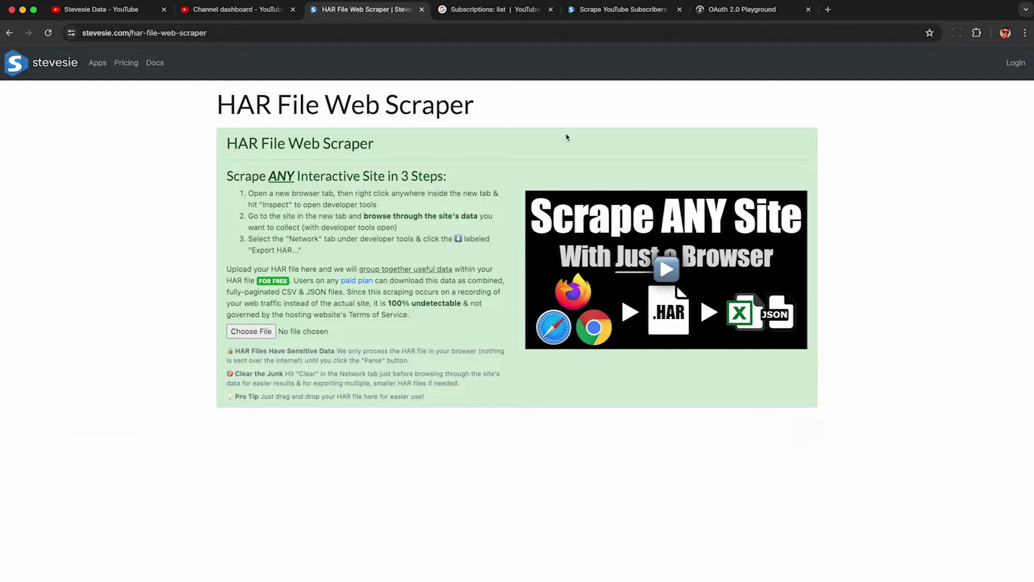
drag(1032, 41, 759, 153)
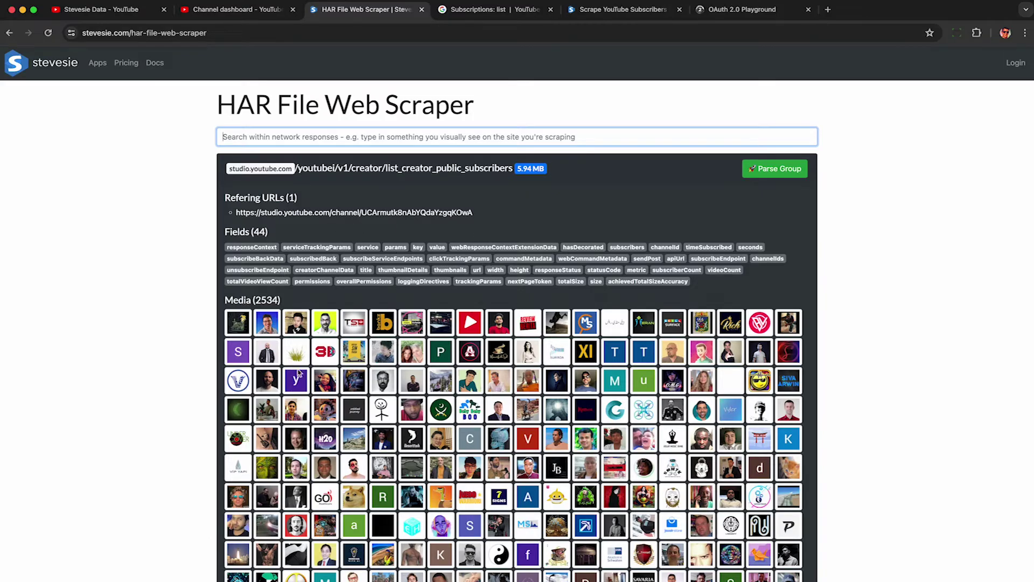
scroll(132, 370, down, 5)
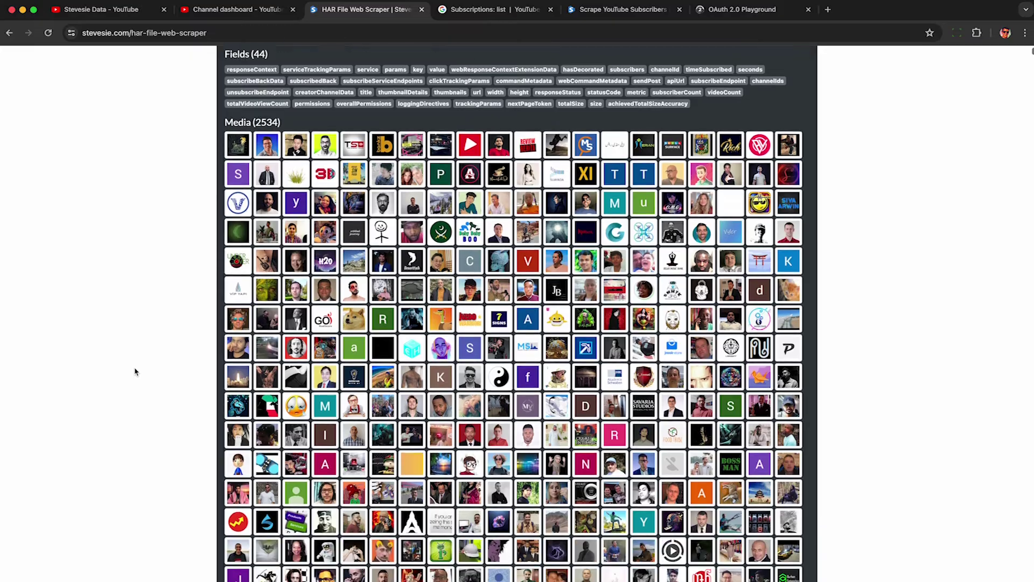
scroll(135, 372, down, 20)
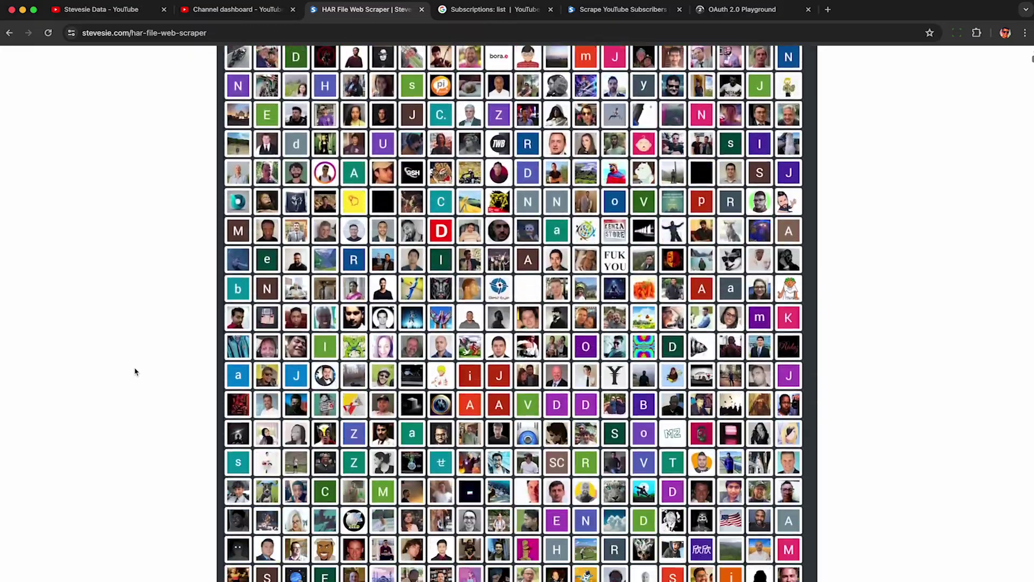
scroll(136, 372, down, 20)
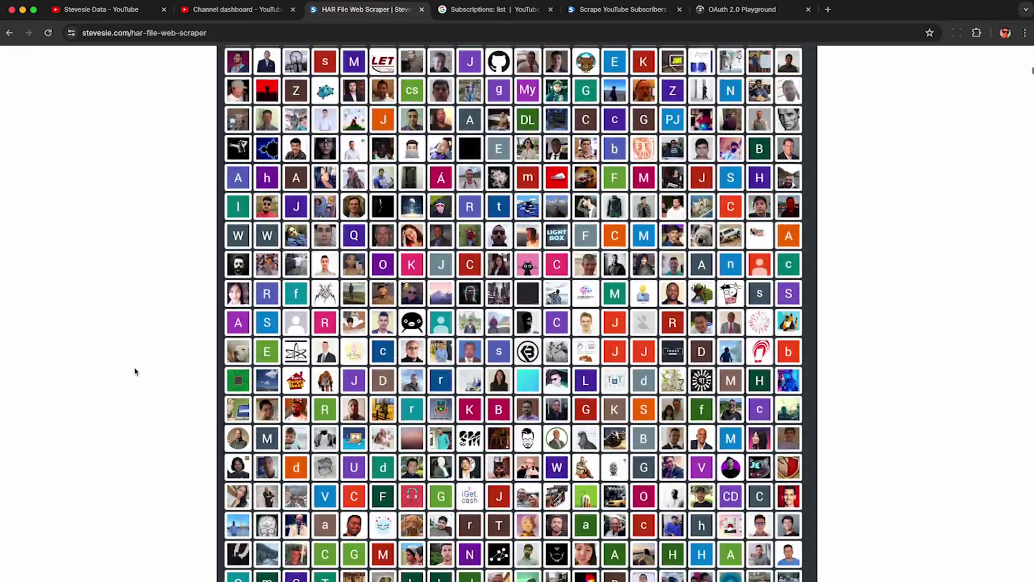
scroll(135, 372, down, 20)
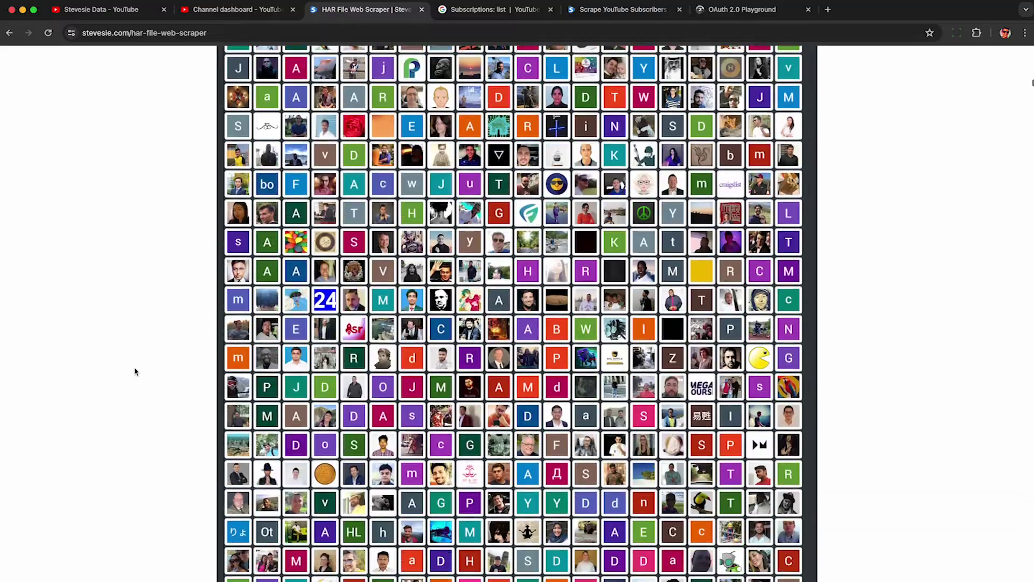
scroll(135, 372, down, 7)
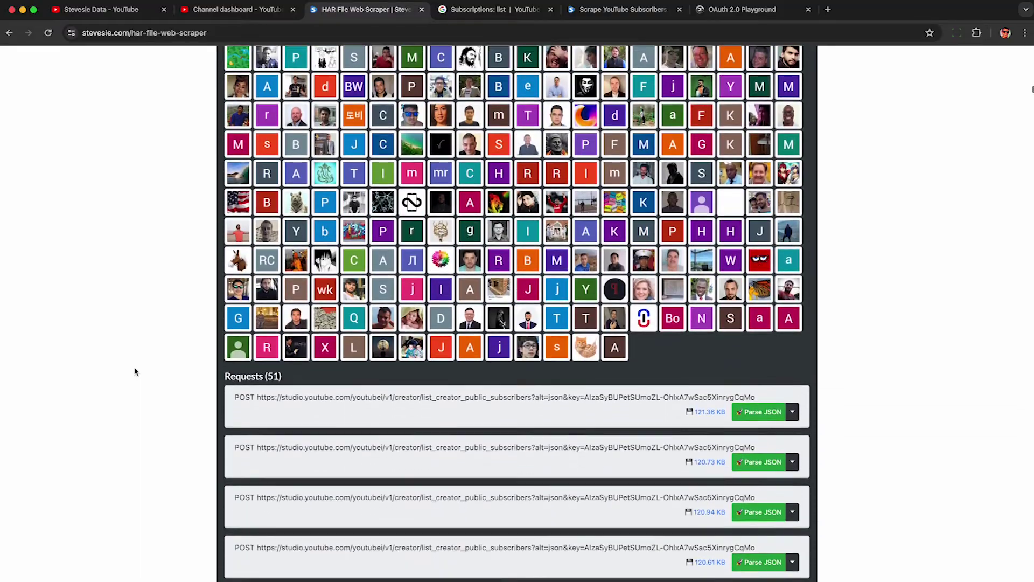
scroll(136, 372, down, 5)
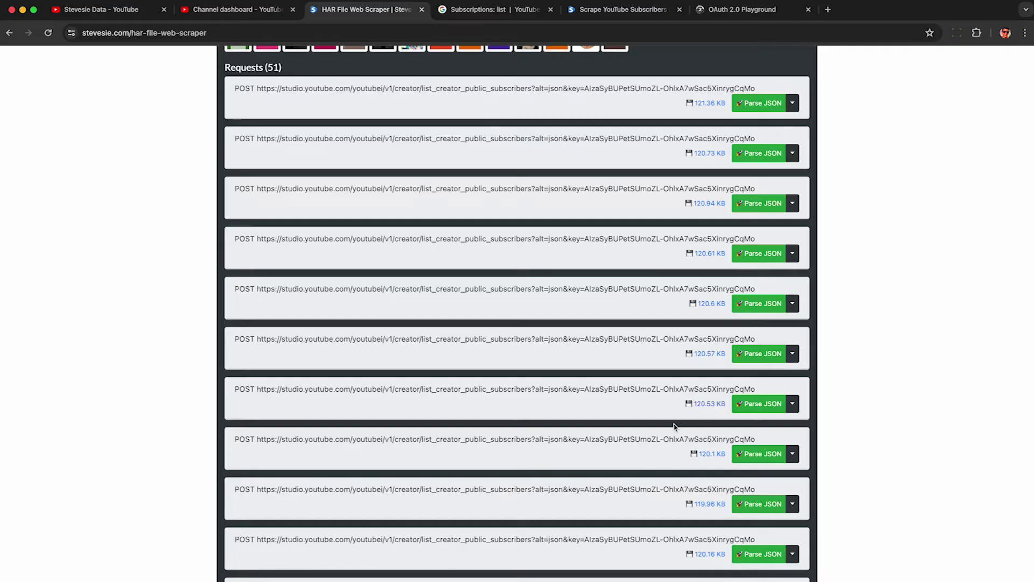
scroll(669, 353, up, 20)
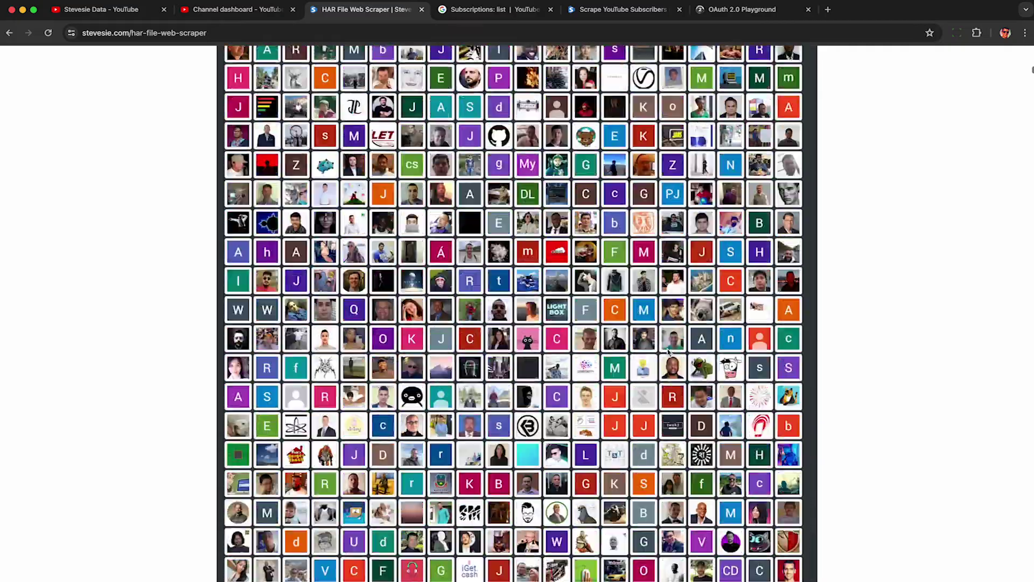
scroll(668, 353, up, 15)
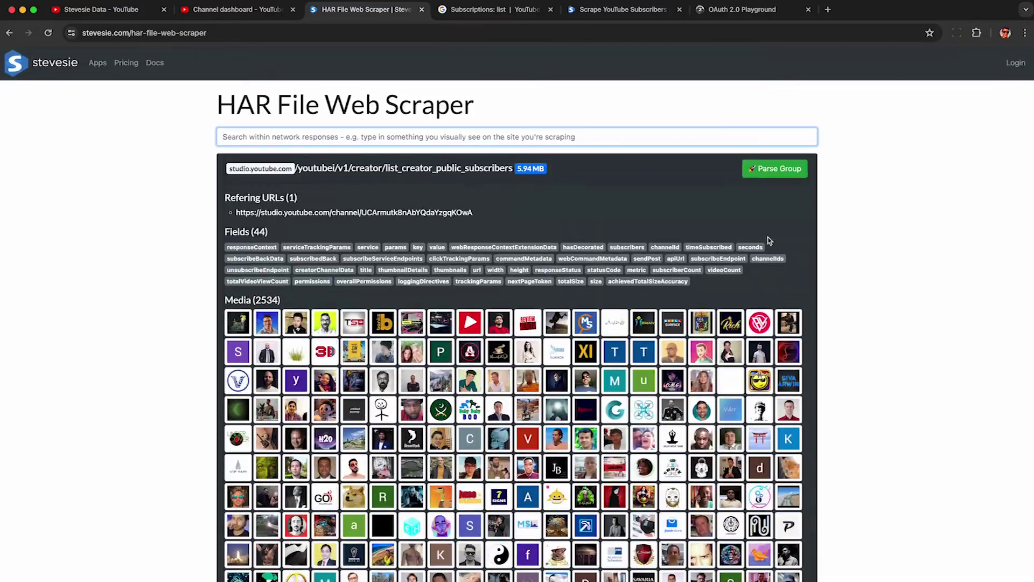
Parse the subscriber group and inspect Sugarshack Music Channel's title, channelId and thumbnail URL
click(773, 174)
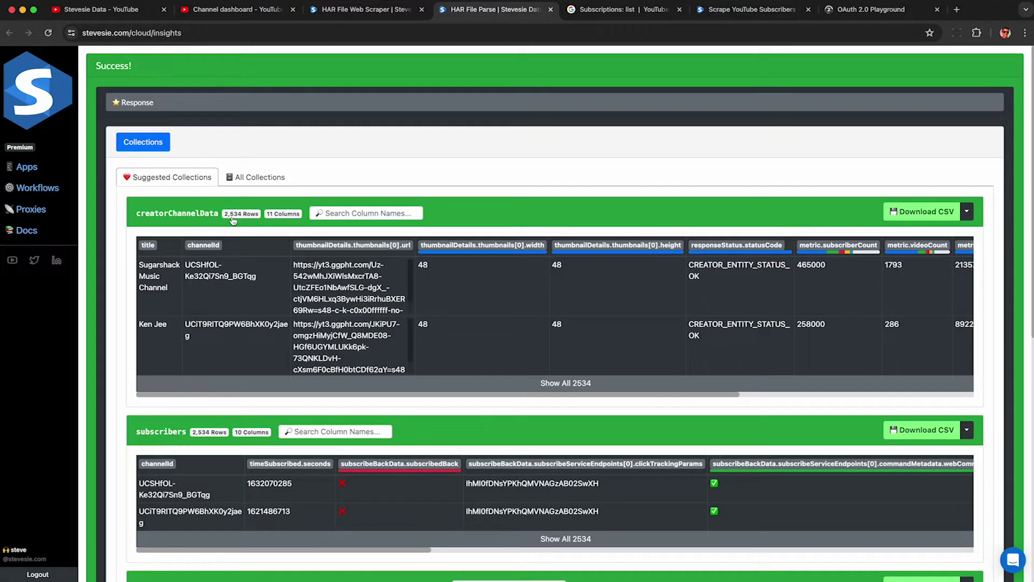
triple_click(157, 265)
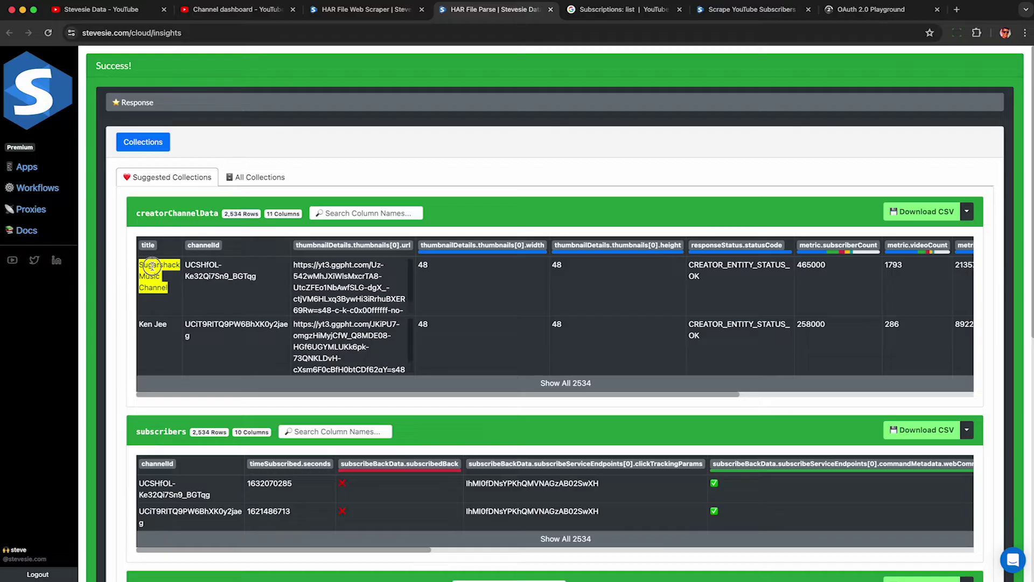
triple_click(211, 279)
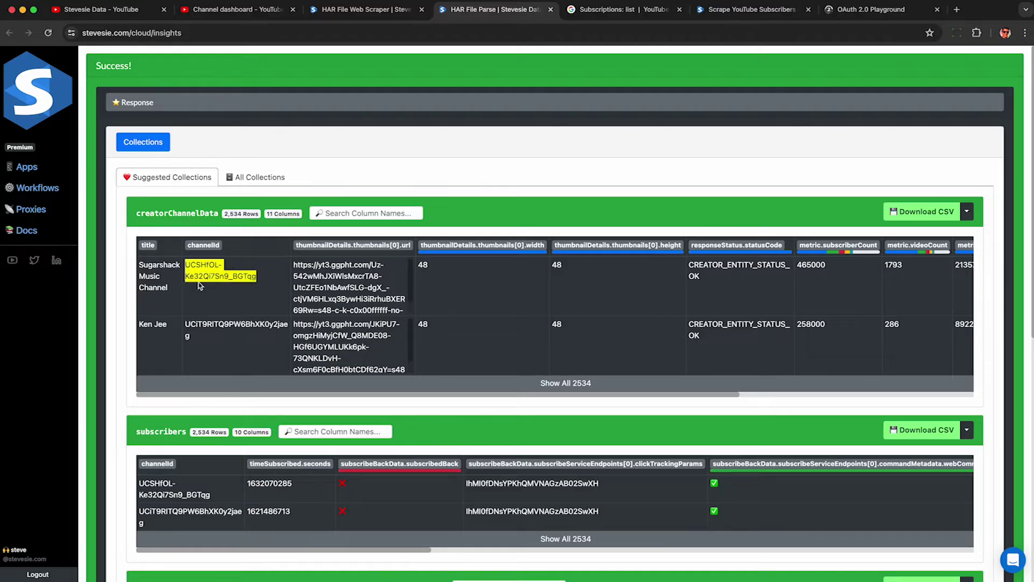
triple_click(349, 281)
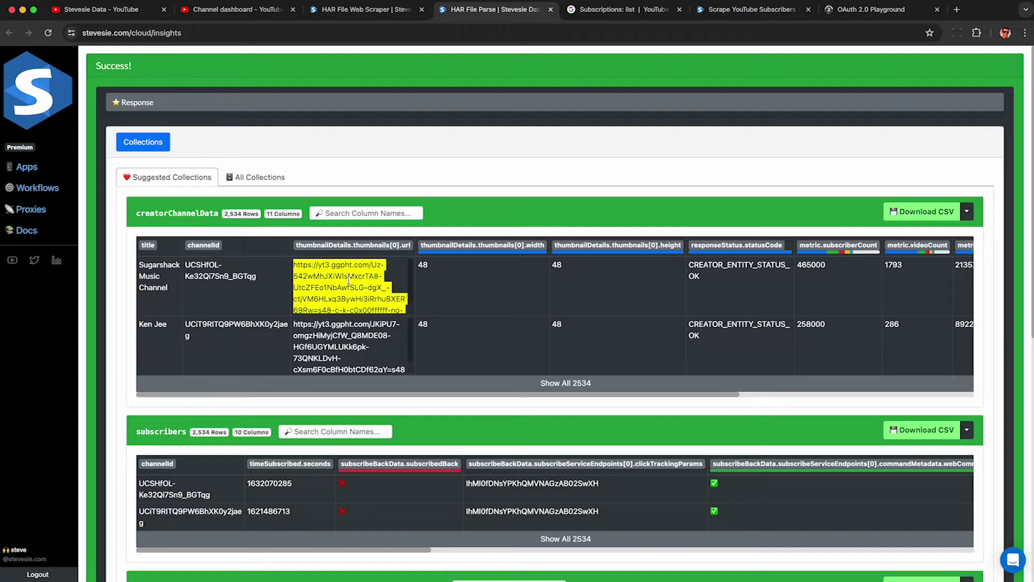
click(333, 290)
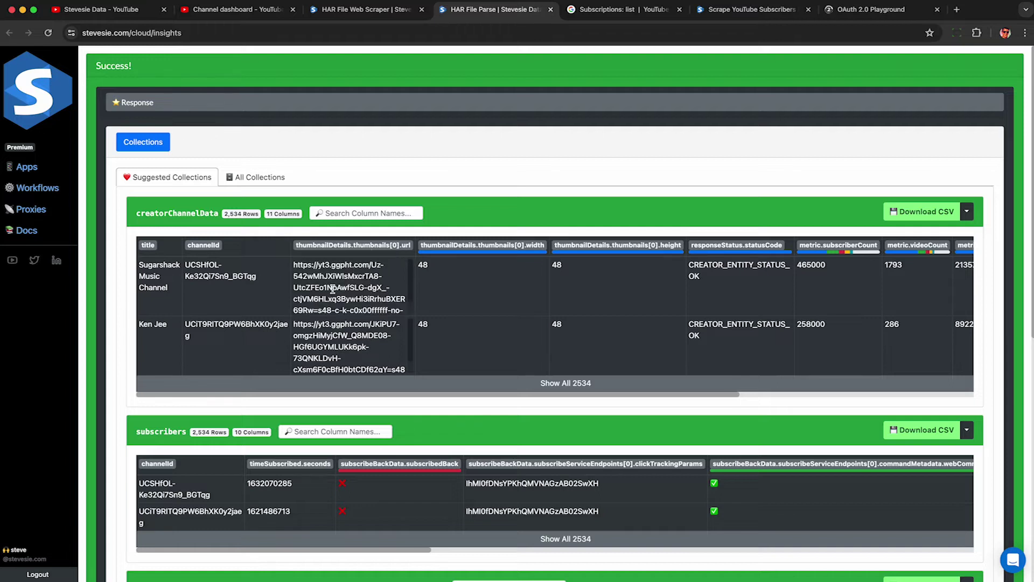
Check its 465000 subscribers, 1793 videos and 213579684 views, then download creatorChannelData as CSV
scroll(648, 266, right, 10)
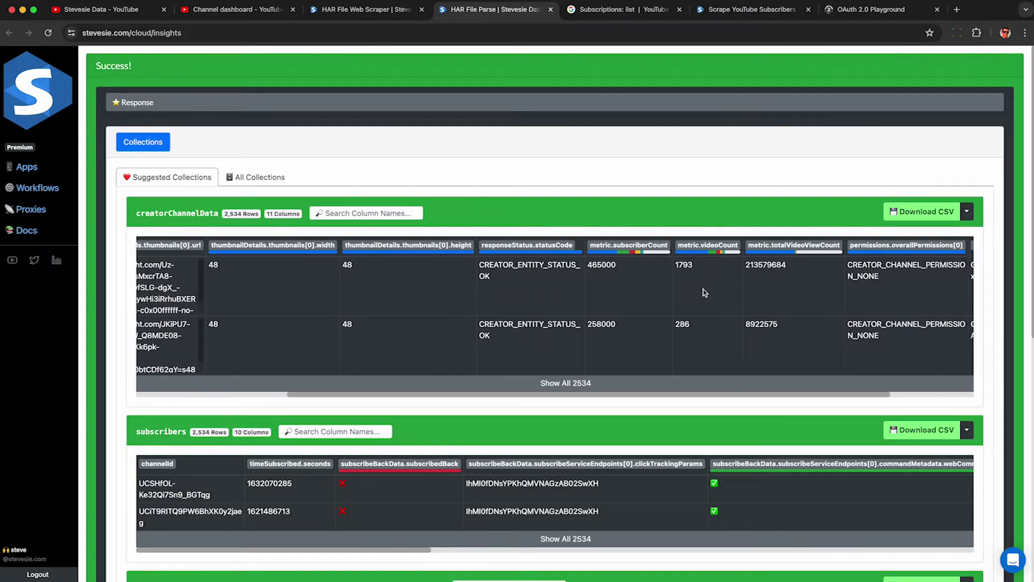
double_click(509, 266)
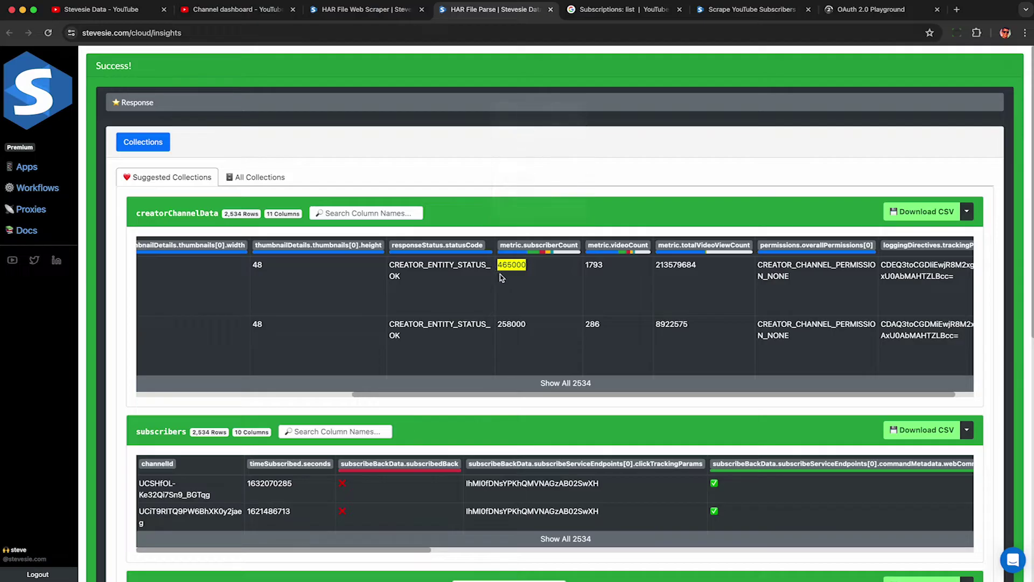
double_click(593, 265)
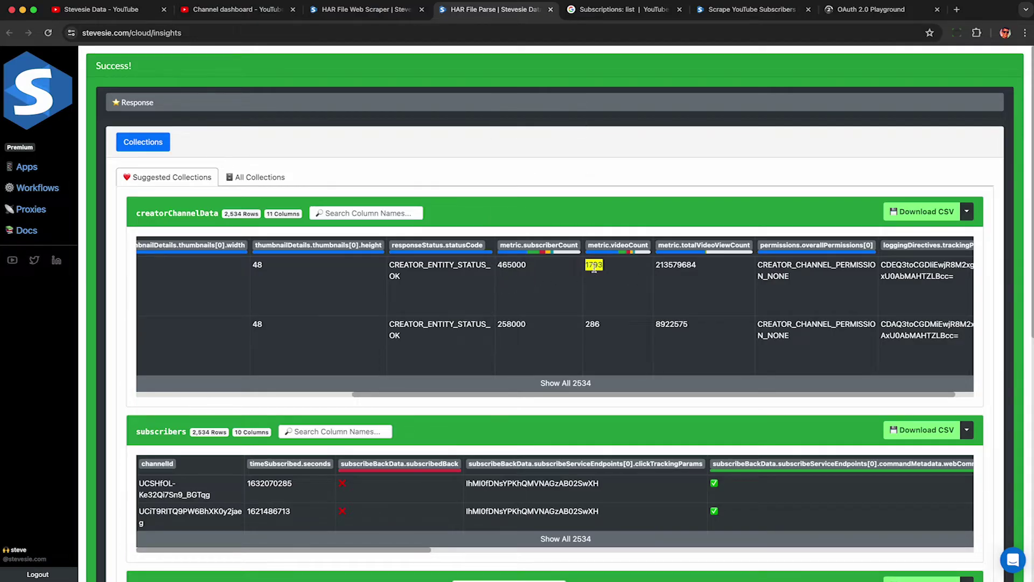
double_click(671, 266)
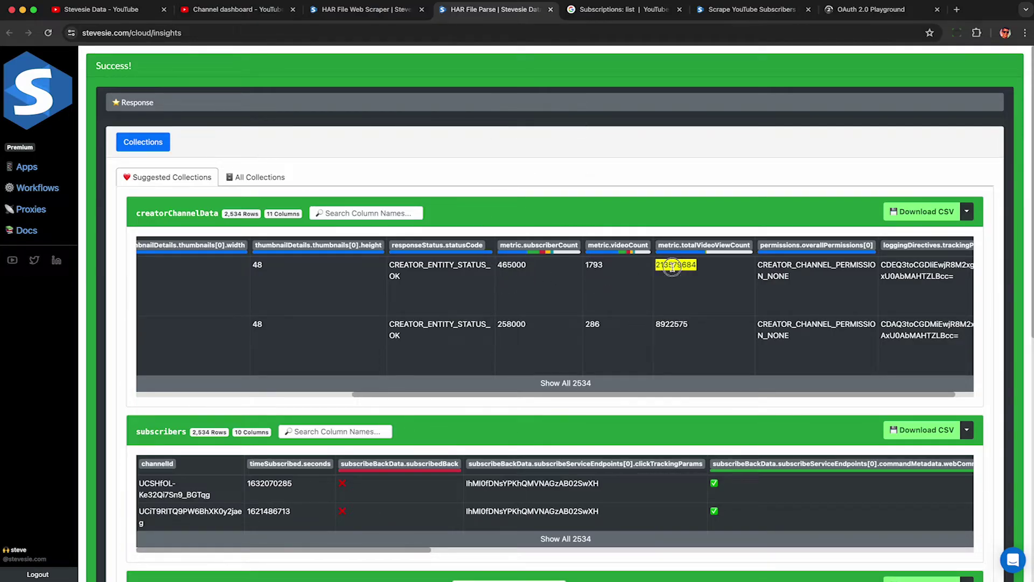
click(670, 266)
scroll(727, 284, left, 10)
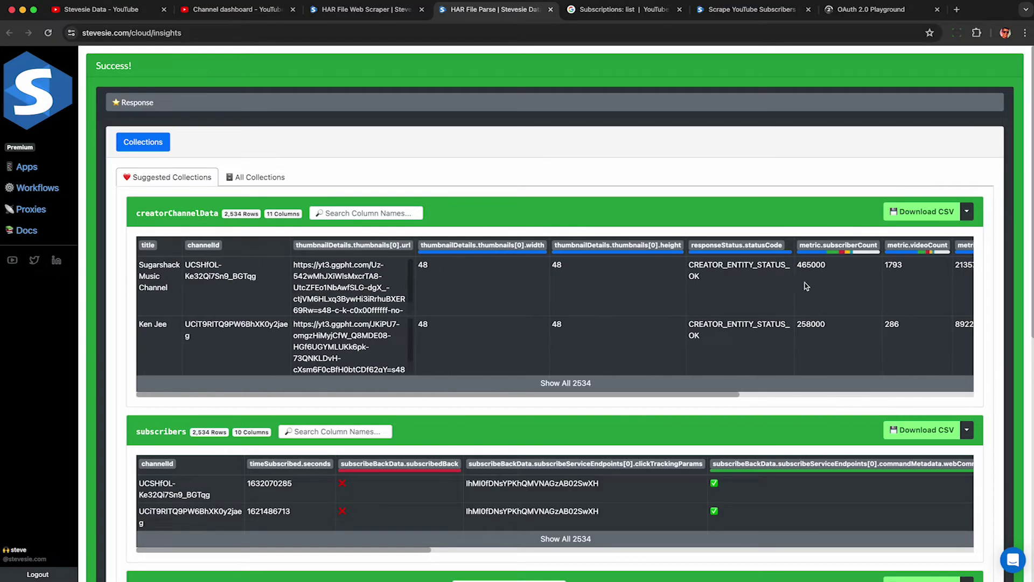
click(922, 217)
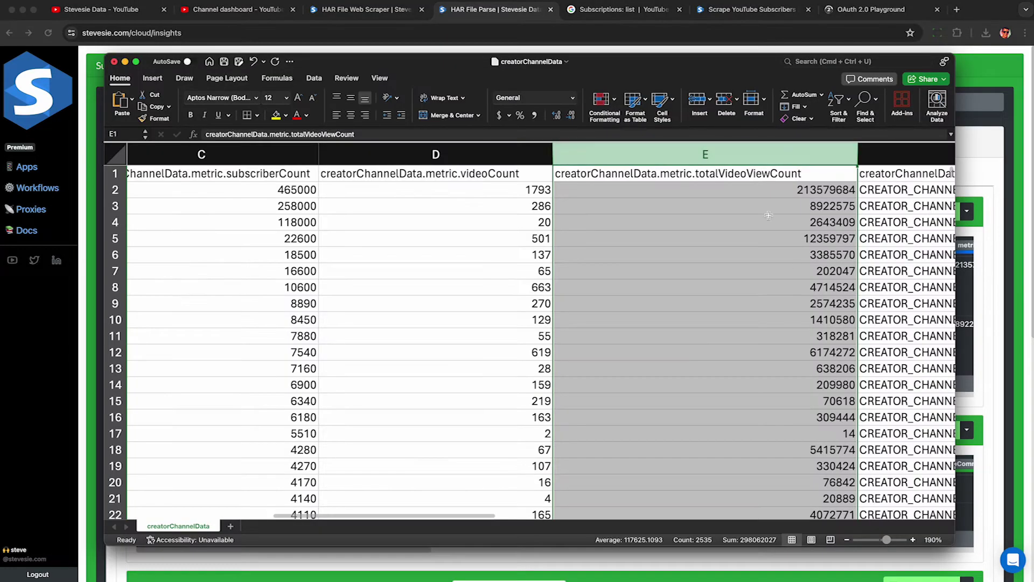
Inspect the view, video and subscriber counts and channel title in Excel row 17
click(828, 190)
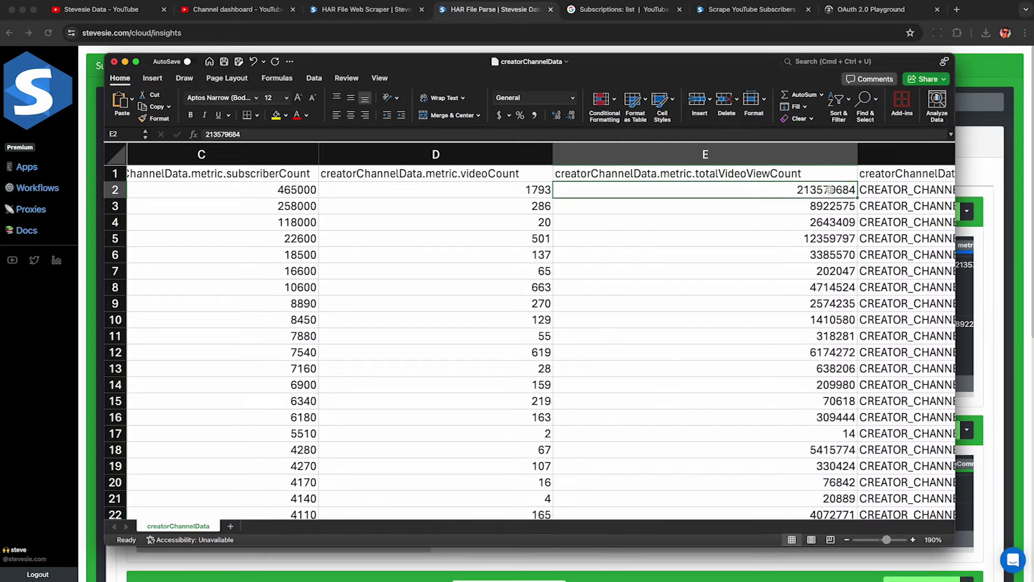
click(826, 434)
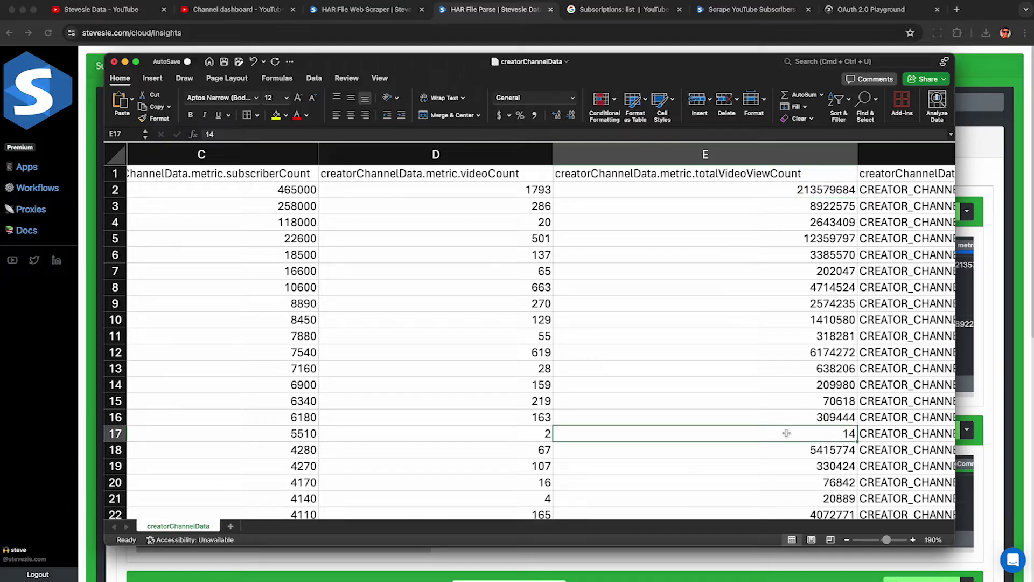
click(537, 437)
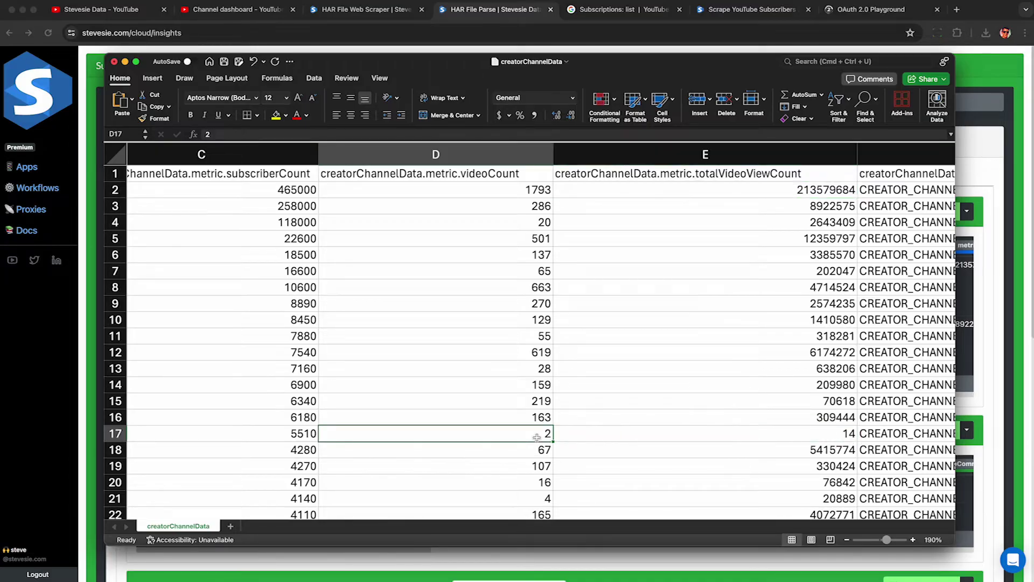
click(266, 439)
scroll(266, 440, left, 5)
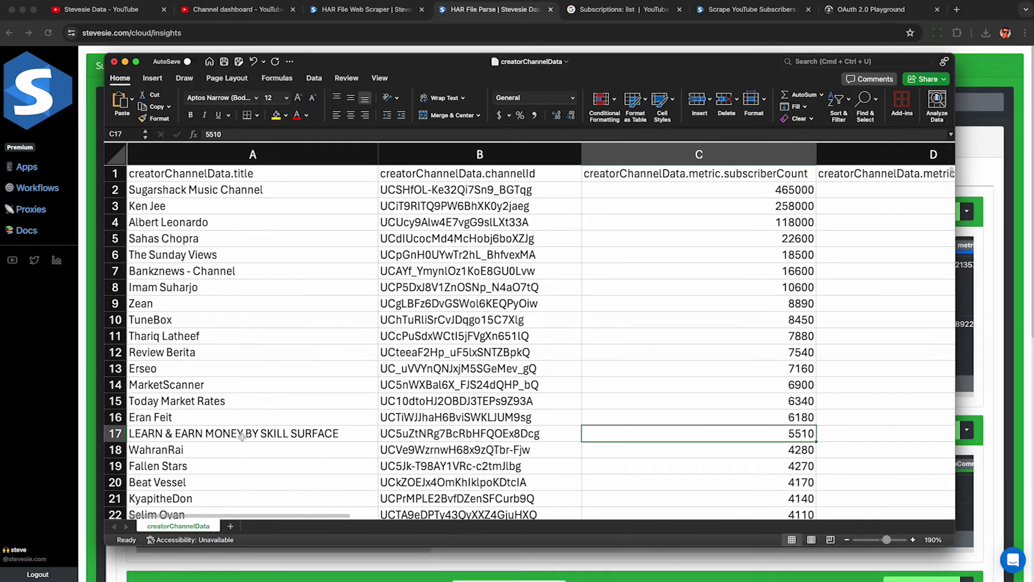
click(242, 438)
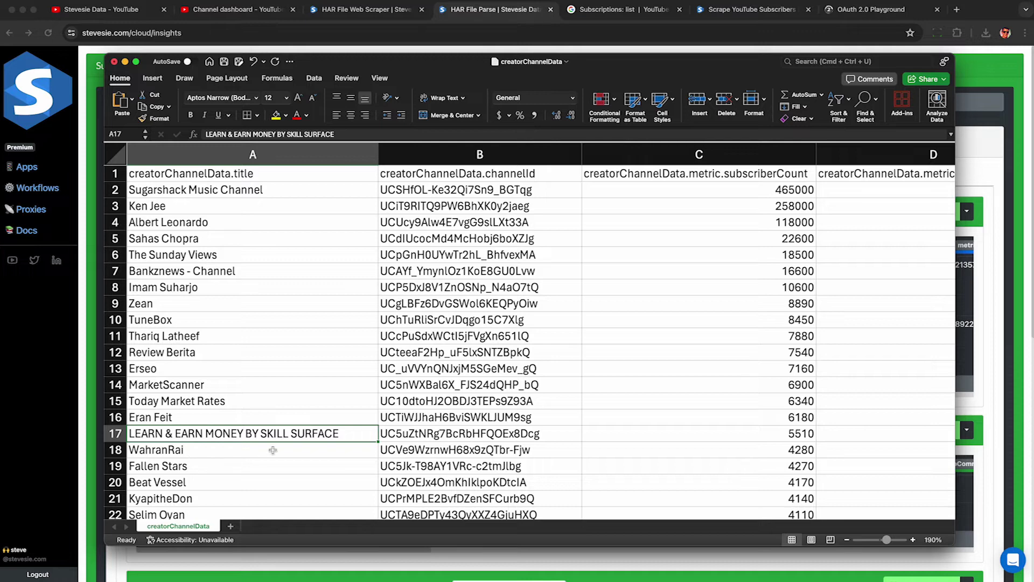
Copy the channel ID from cell B17 and return to the YouTube page in the browser
click(462, 436)
key(super+c)
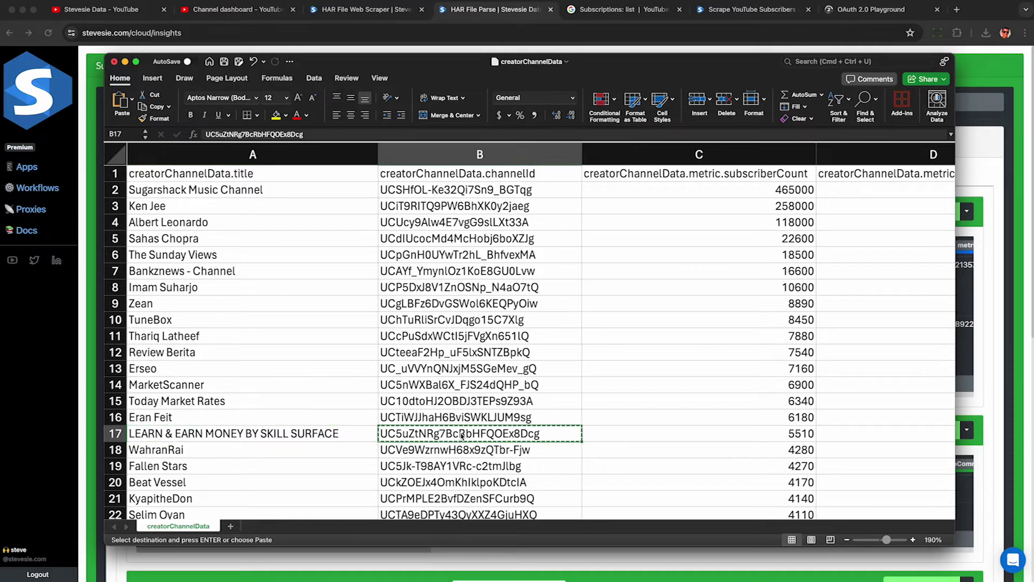
key(super+Tab)
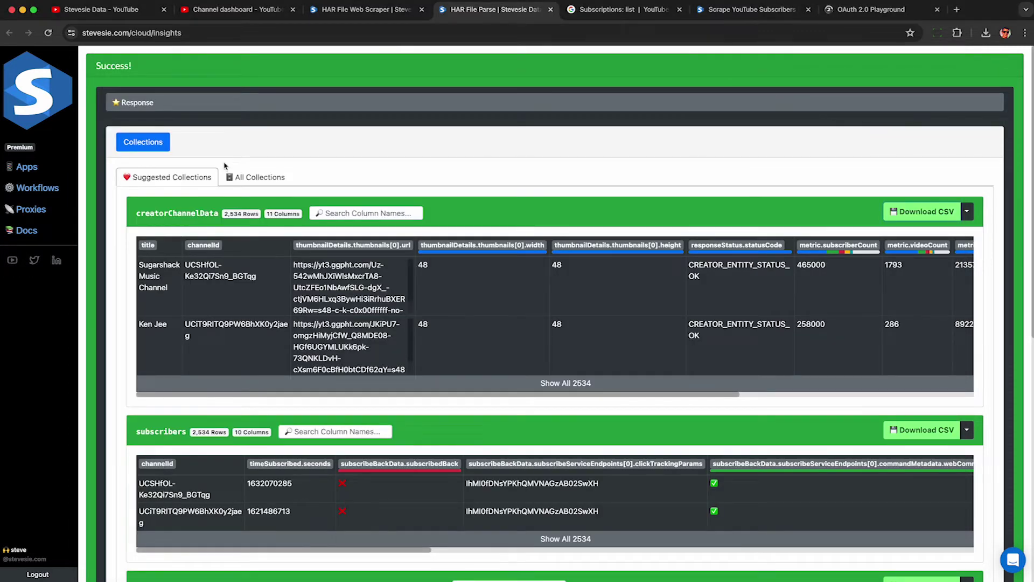
click(86, 10)
Load the LEARN & EARN MONEY BY SKILL SURFACE channel page from the copied channel ID
click(245, 33)
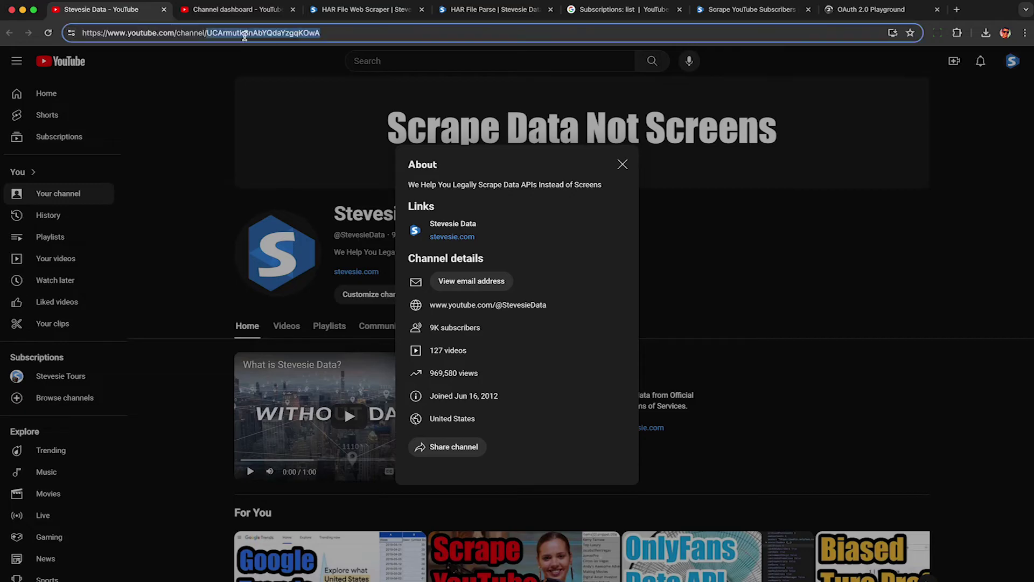
key(super+v)
key(Return)
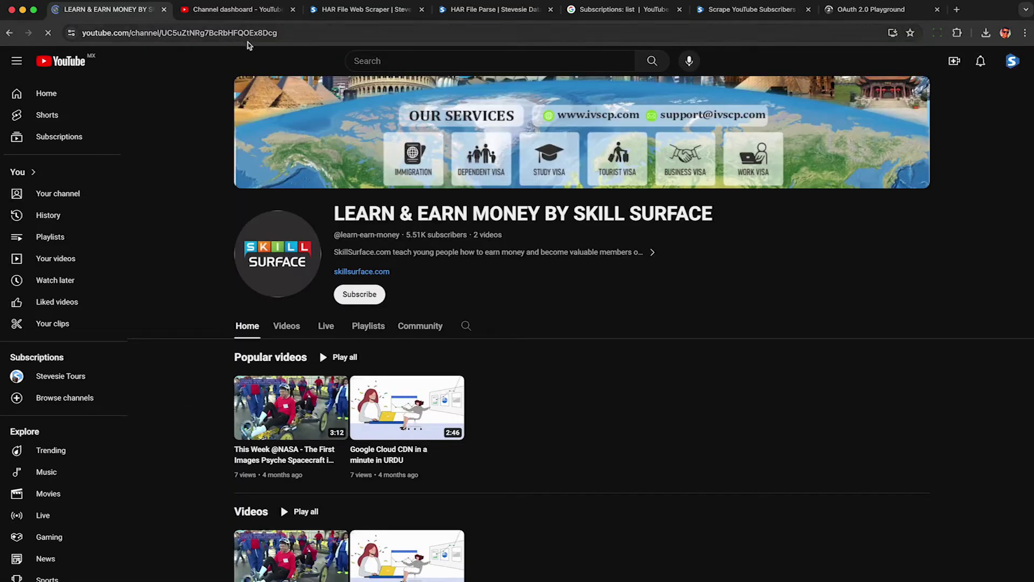
triple_click(382, 214)
click(399, 213)
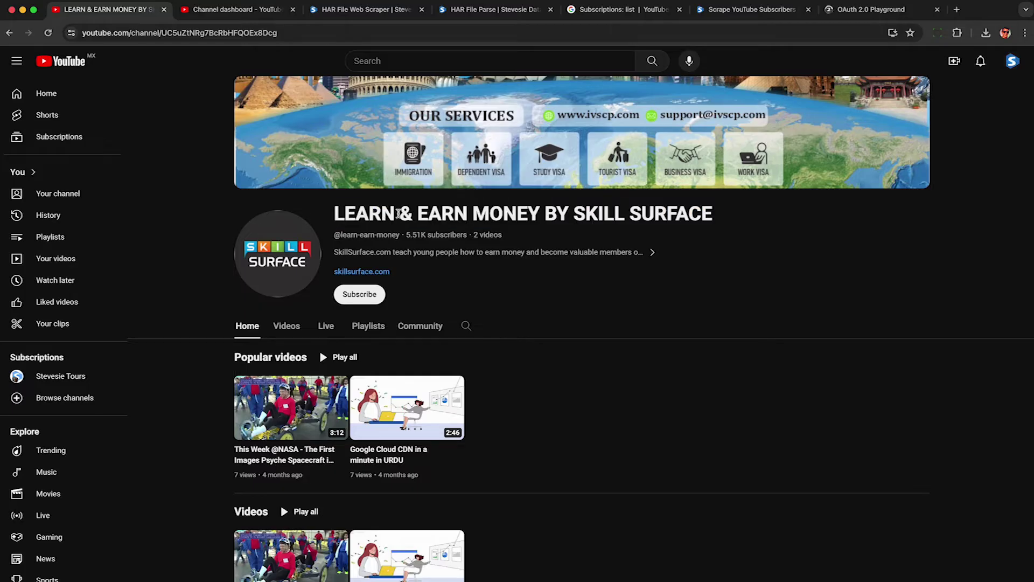
Note its 5.51K subscribers and 2 videos and view the channel's Videos list
triple_click(412, 234)
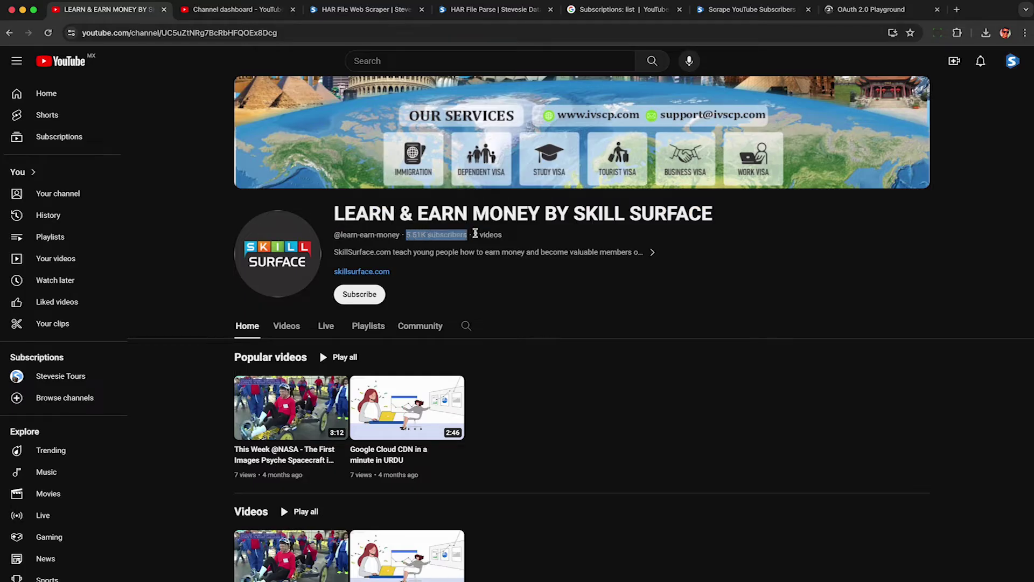
triple_click(476, 234)
click(290, 331)
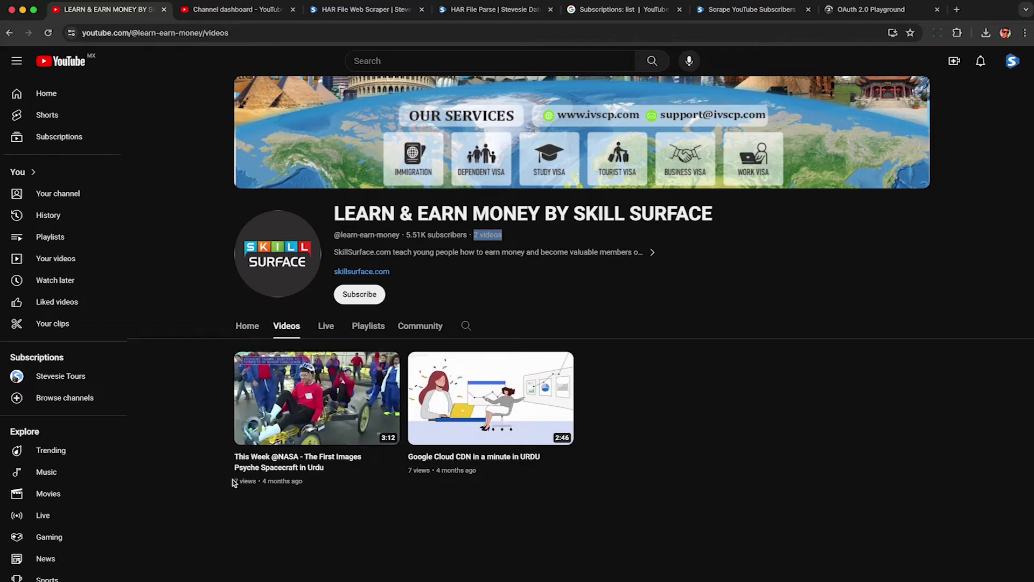
key(super+5)
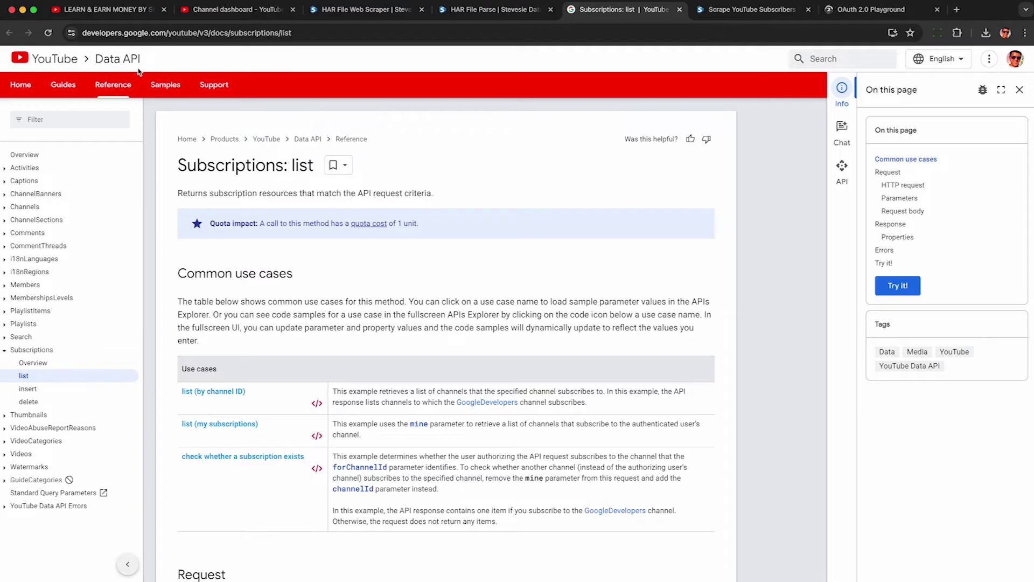
Scroll to the Filters table and highlight mySubscribers and its 'might be limited' note
drag(180, 170, 316, 169)
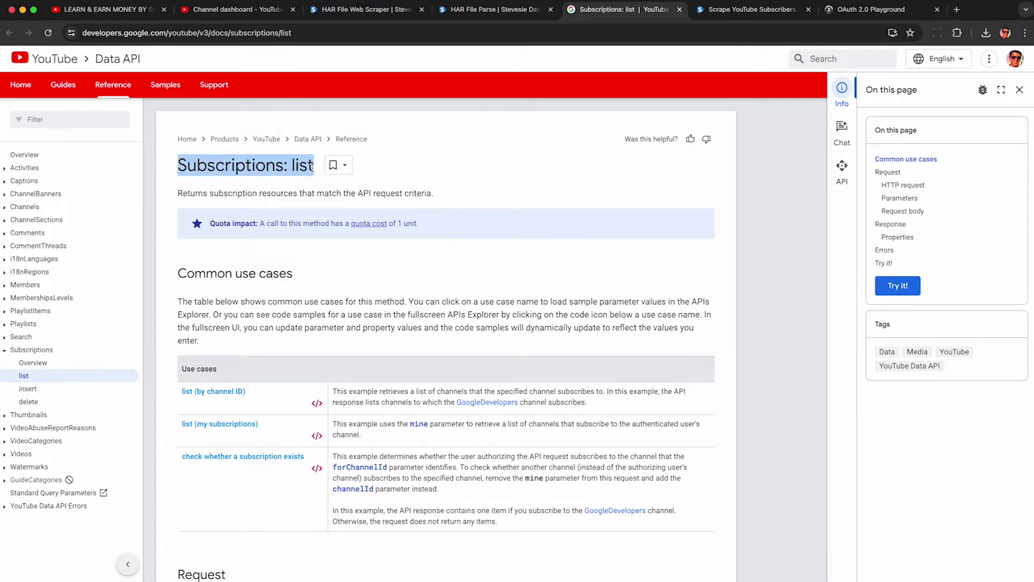
click(317, 169)
scroll(324, 181, down, 6)
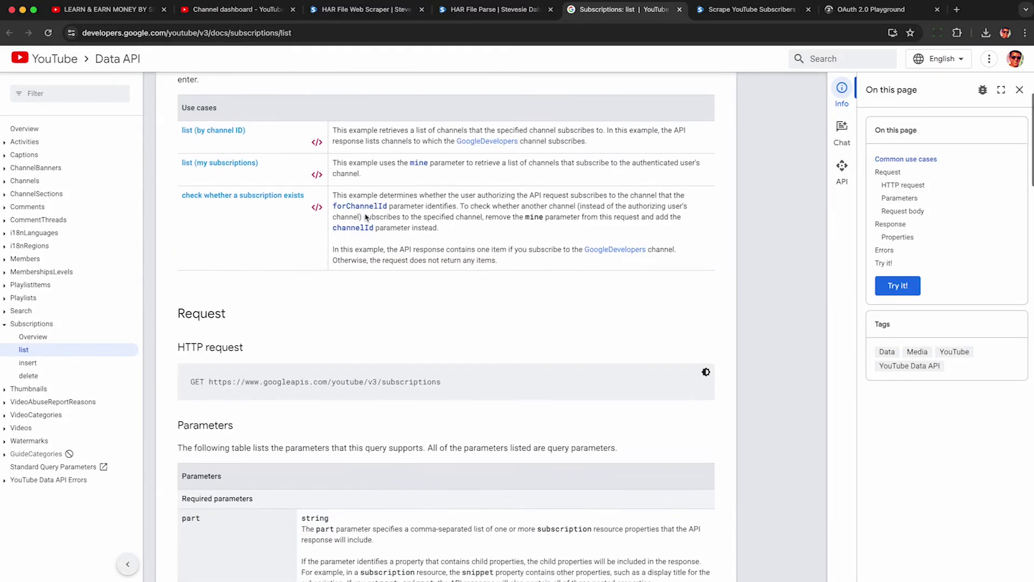
scroll(365, 217, down, 4)
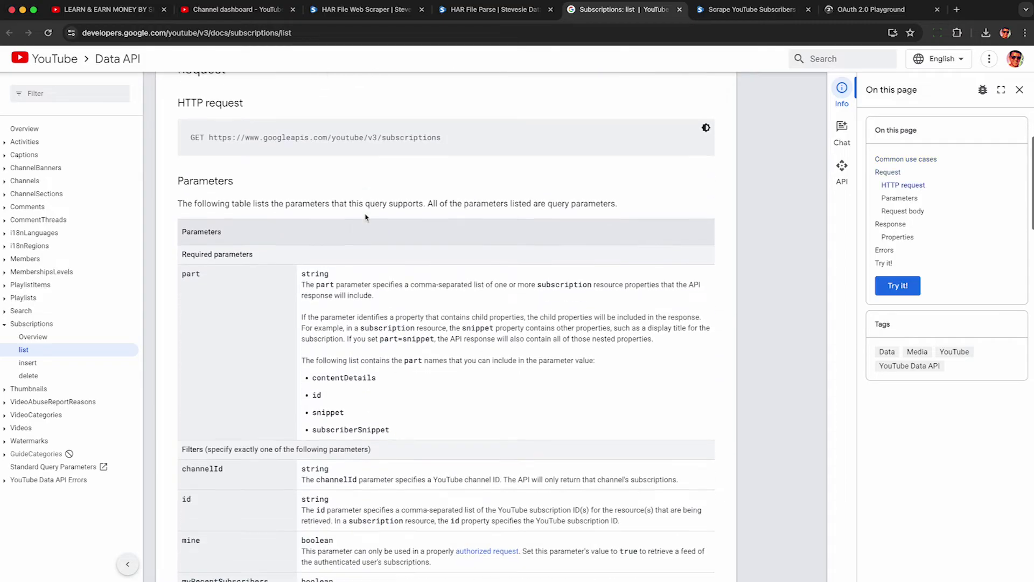
scroll(365, 217, down, 4)
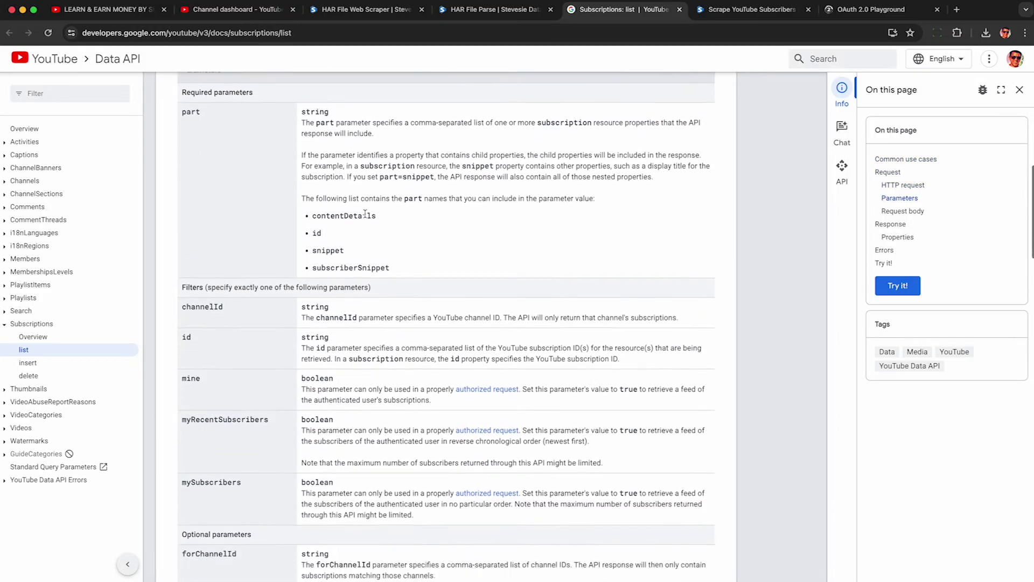
scroll(365, 217, down, 3)
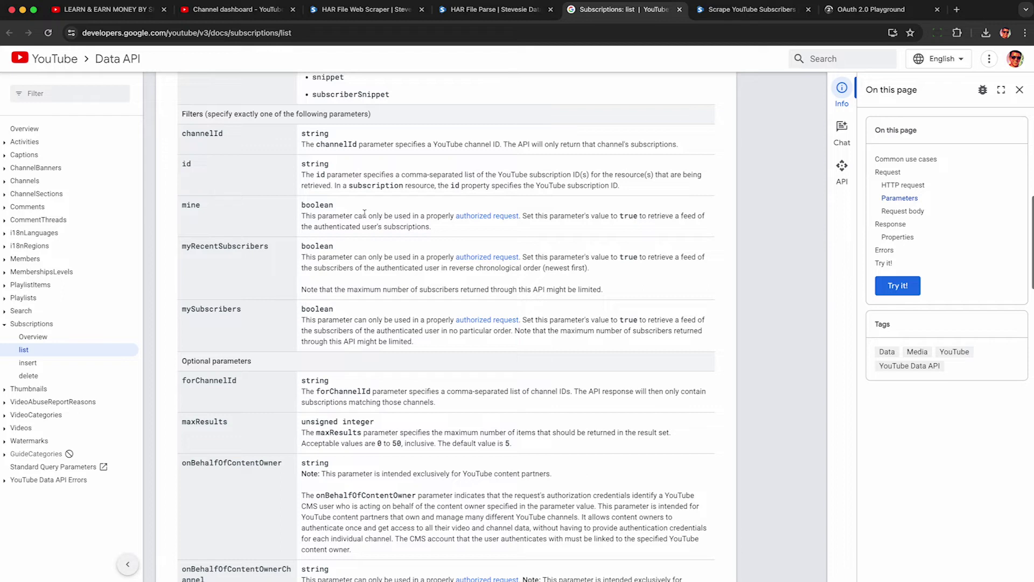
double_click(193, 308)
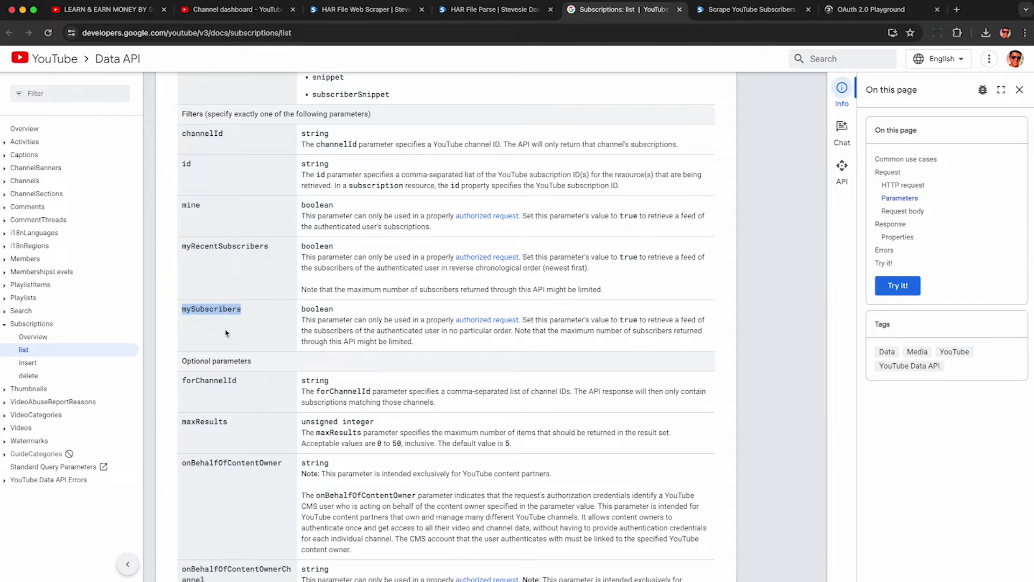
drag(516, 331, 532, 340)
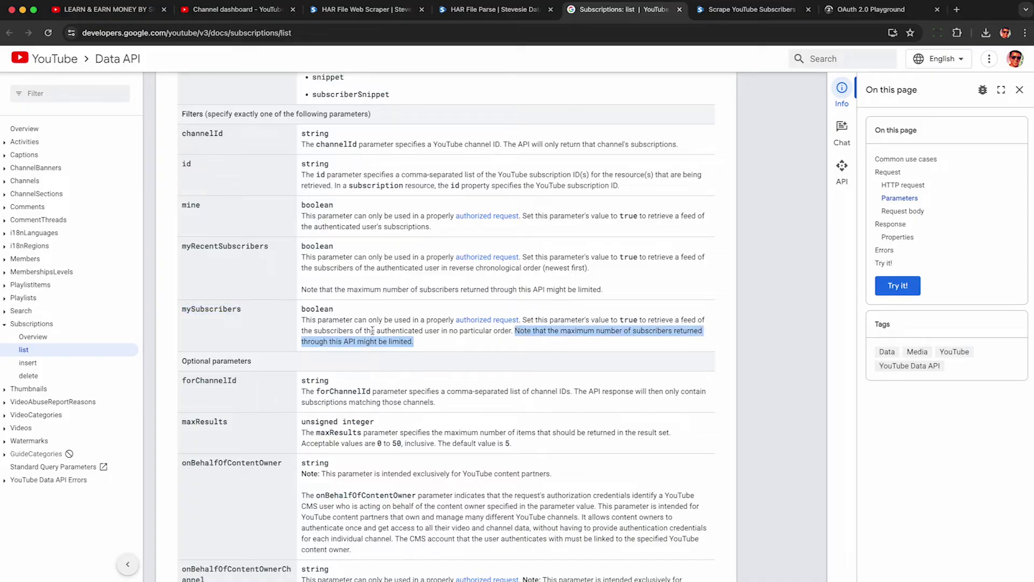
drag(357, 342, 379, 342)
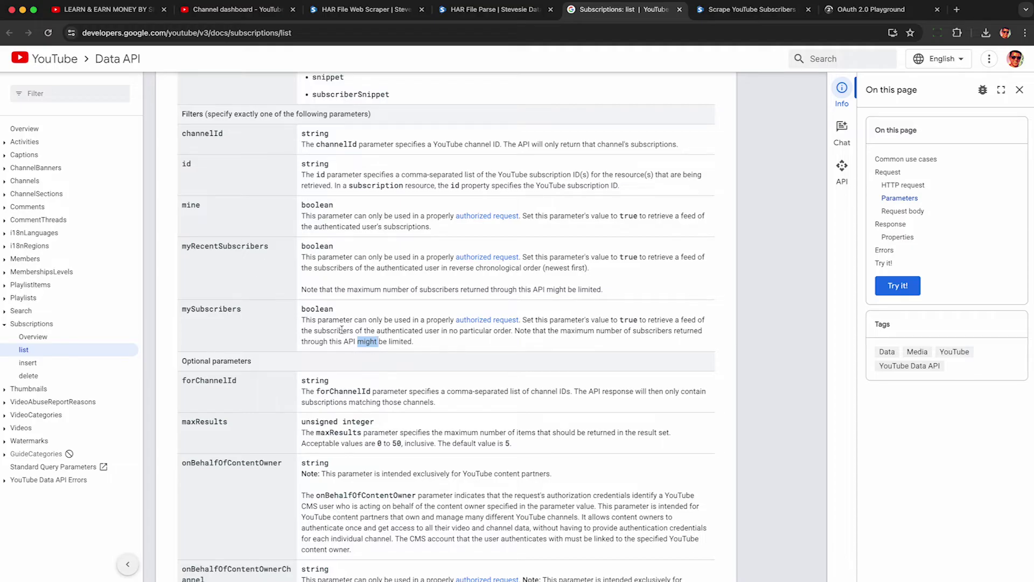
click(368, 345)
Highlight the myRecentSubscribers limit note, description and parameter name
triple_click(310, 290)
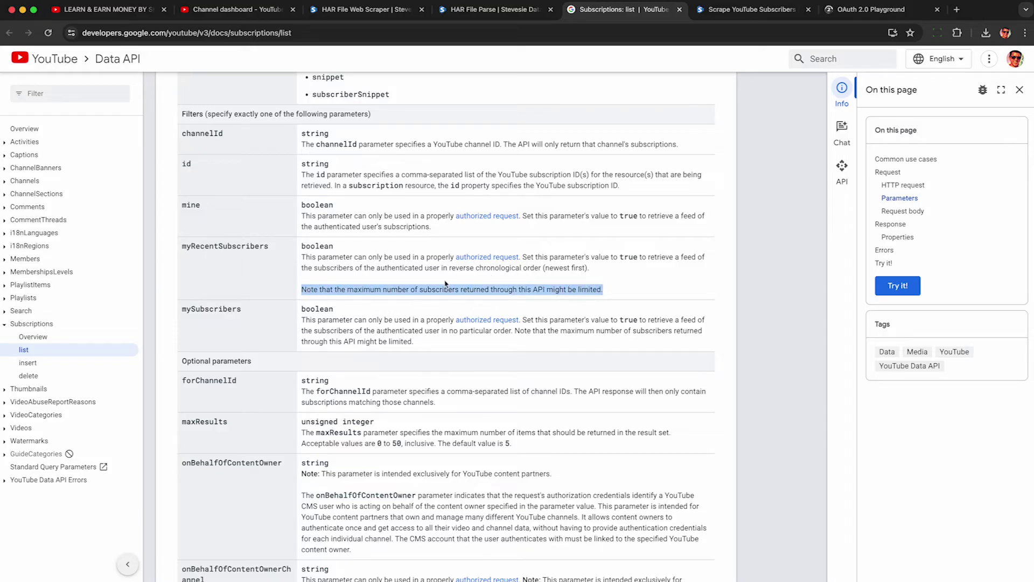
triple_click(412, 266)
click(371, 261)
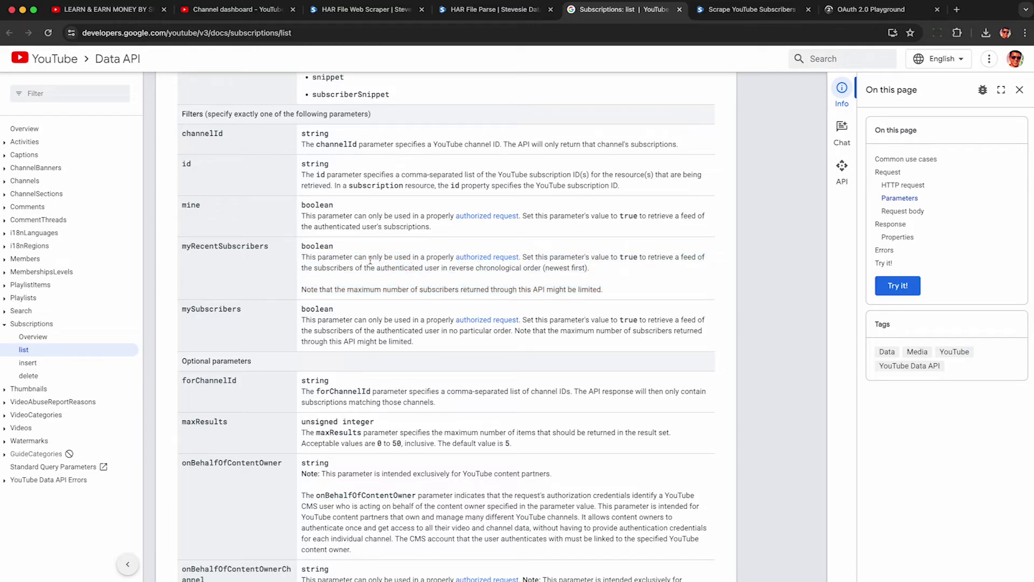
double_click(241, 246)
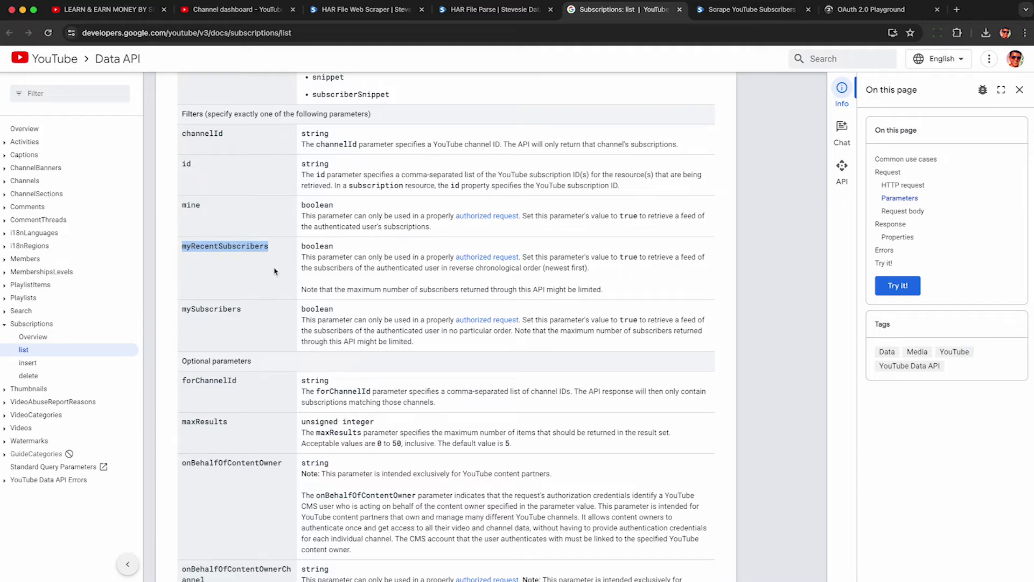
click(253, 237)
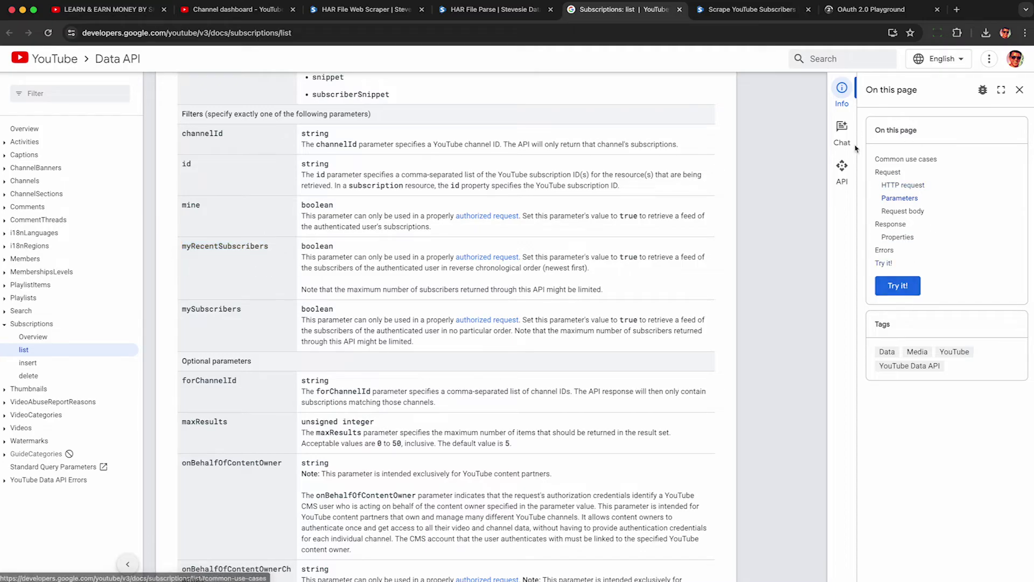
click(760, 13)
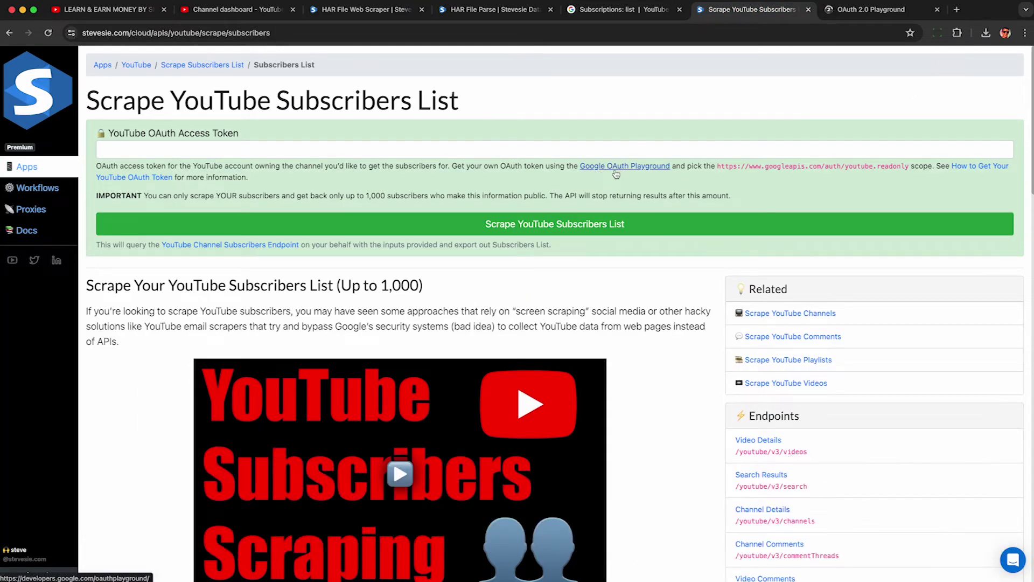
Read Stevesie's guide on obtaining a YouTube OAuth access token
click(522, 151)
click(153, 136)
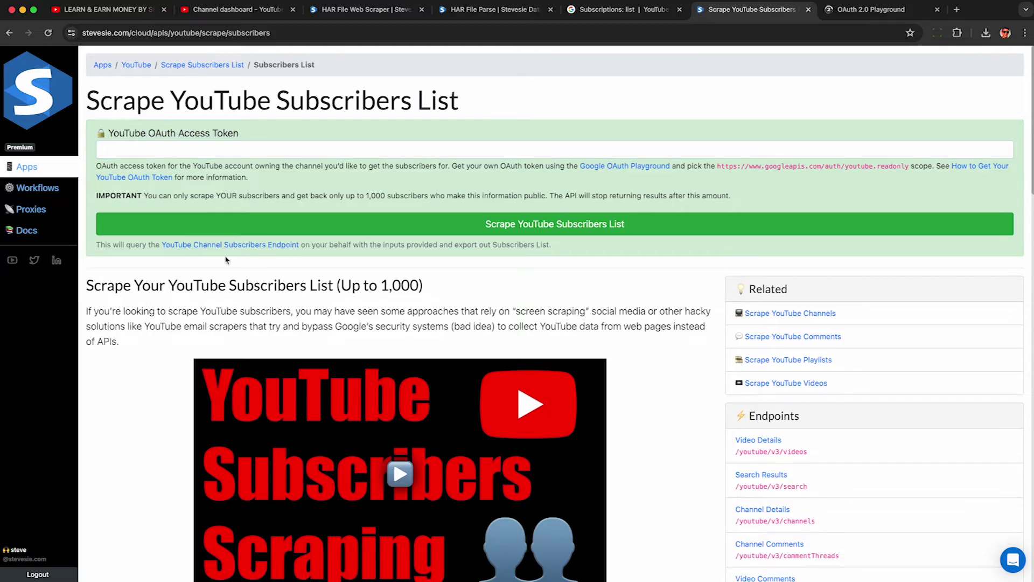
click(972, 170)
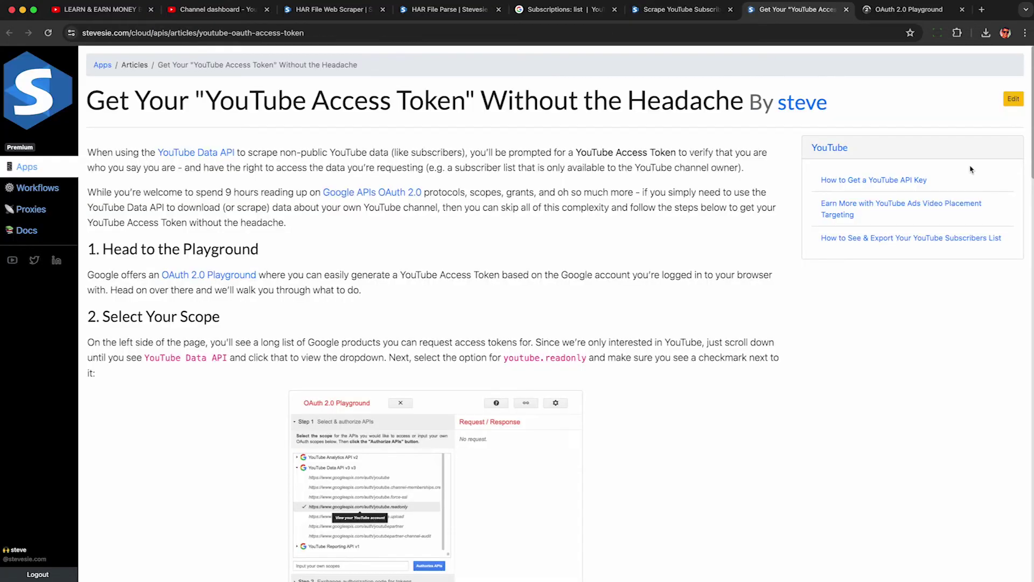
scroll(392, 187, down, 1)
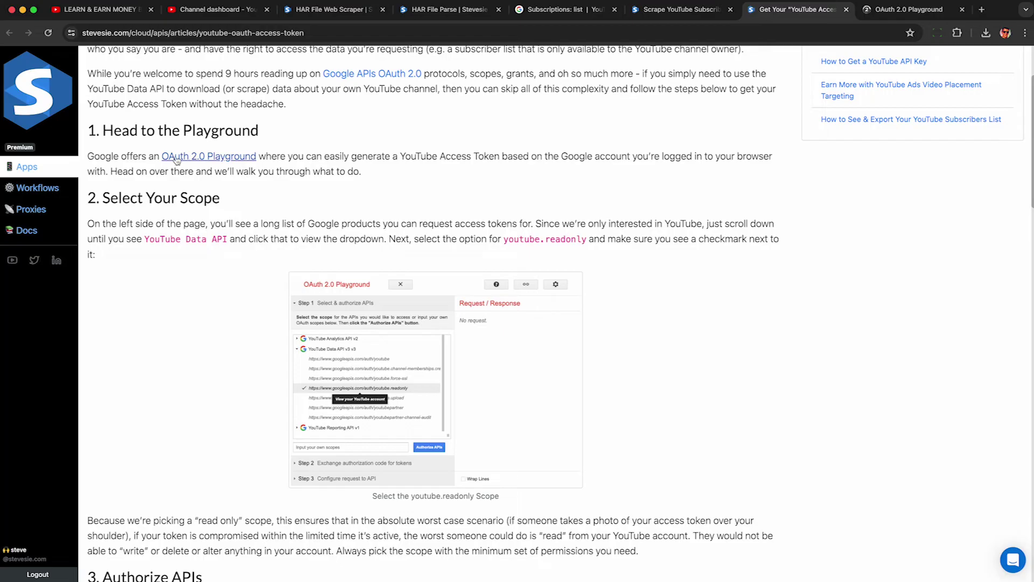
scroll(442, 267, down, 5)
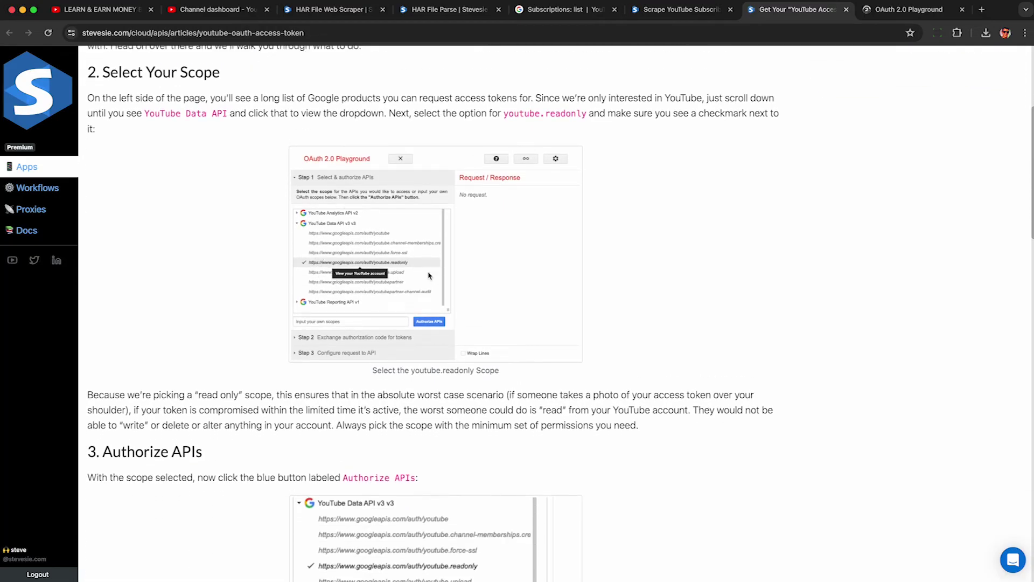
scroll(371, 288, down, 10)
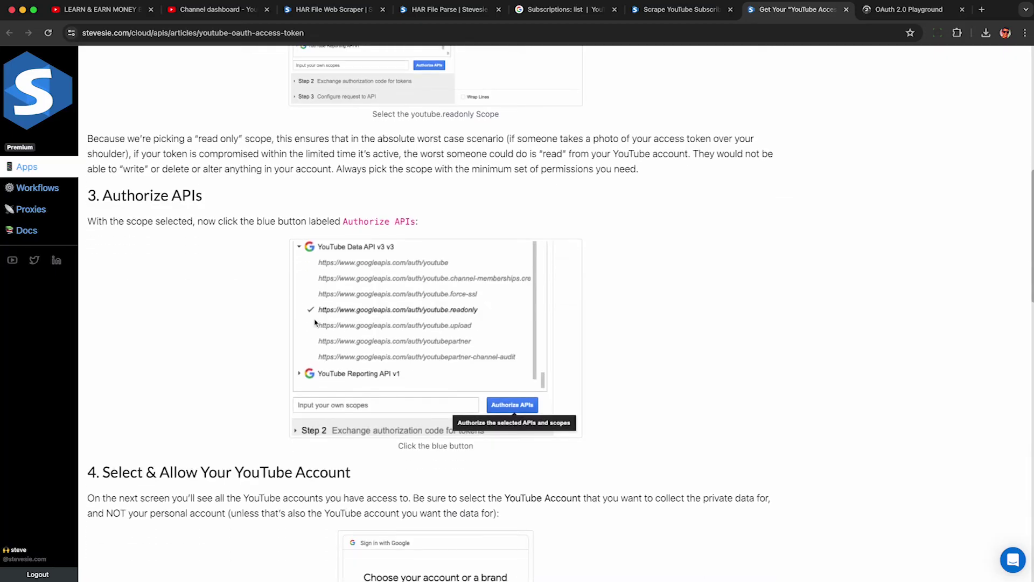
scroll(404, 333, down, 12)
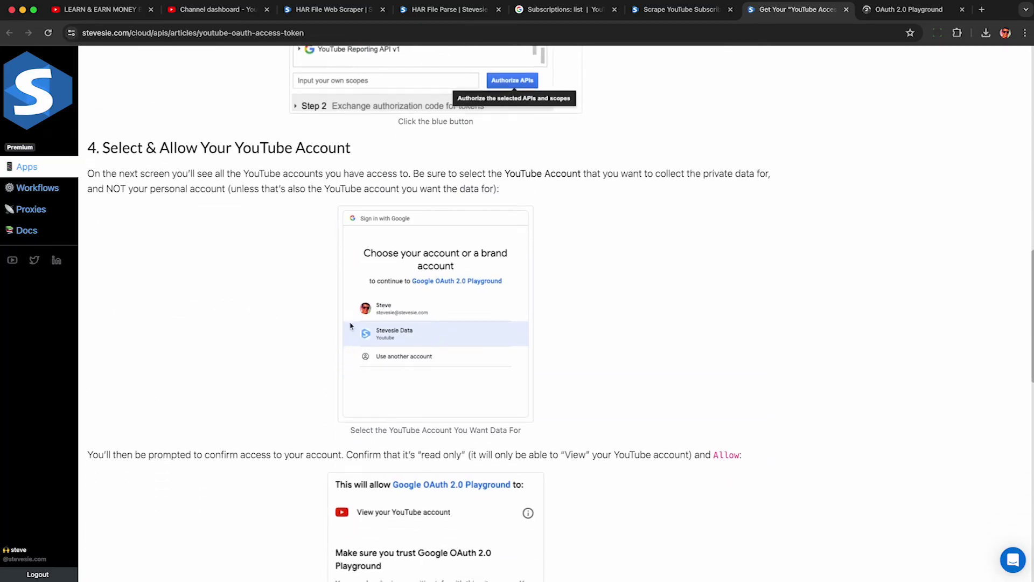
scroll(397, 329, down, 13)
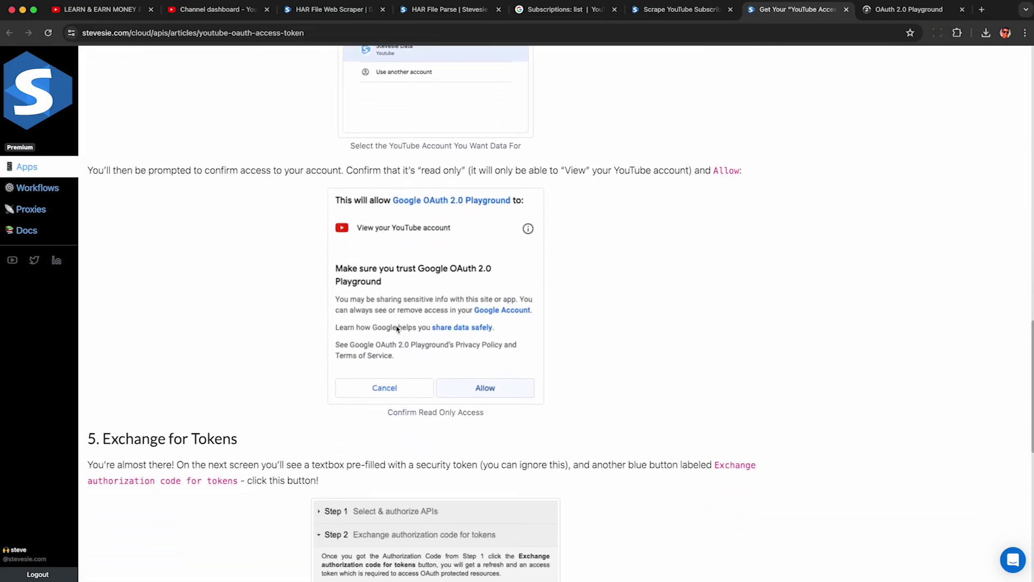
scroll(479, 331, down, 8)
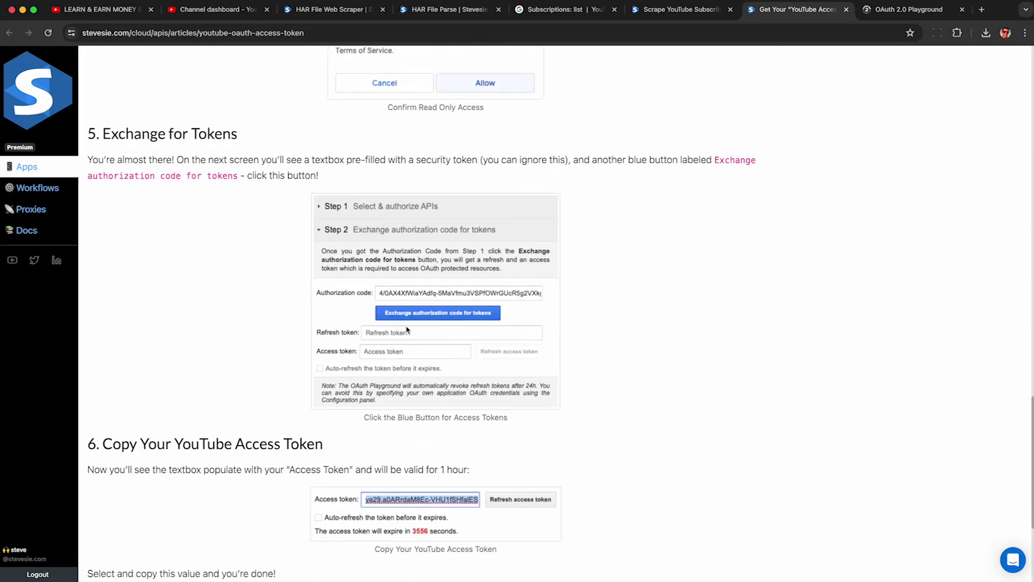
scroll(458, 323, down, 6)
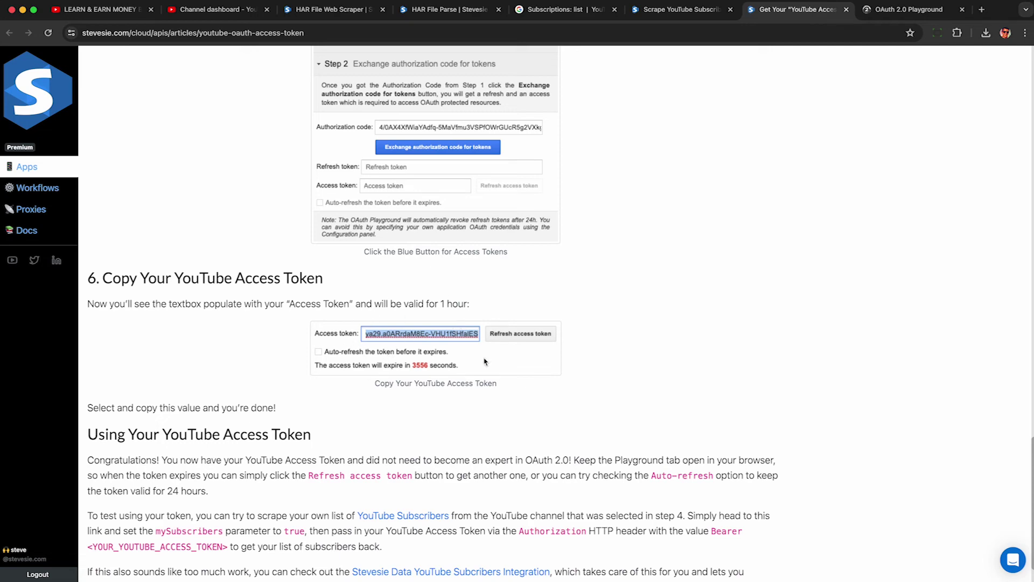
Paste the copied access token into the subscriber scraper's OAuth token field
click(682, 9)
click(177, 147)
key(super+v)
click(560, 18)
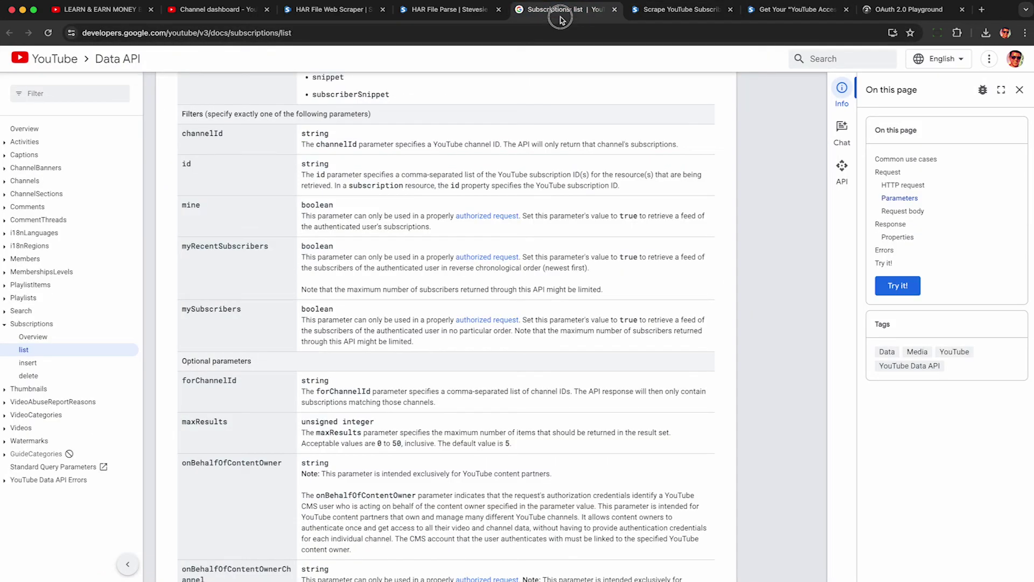
Run the YouTube subscribers scrape request on the Scrape YouTube Subscribers page
double_click(234, 243)
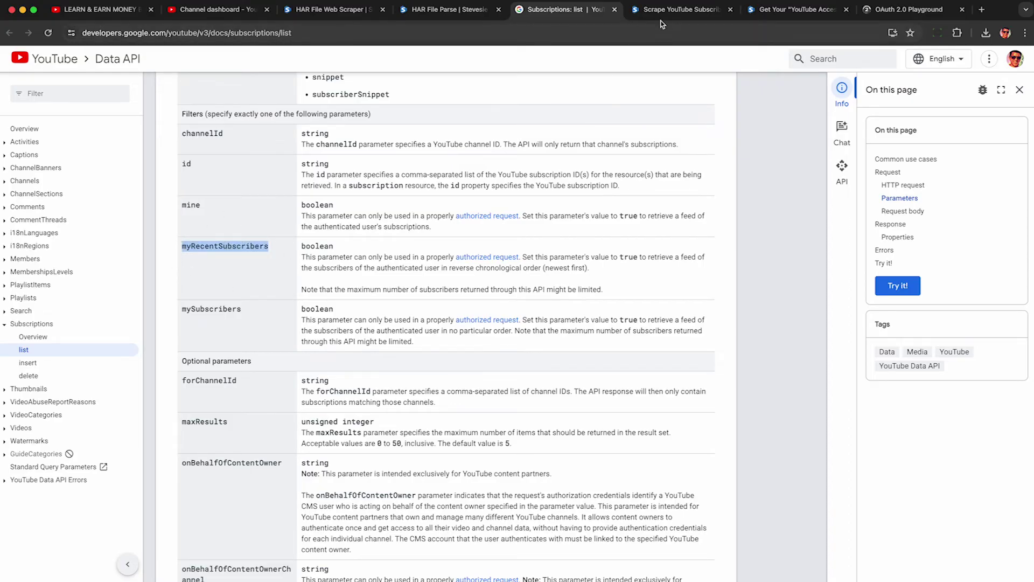
click(673, 10)
click(588, 224)
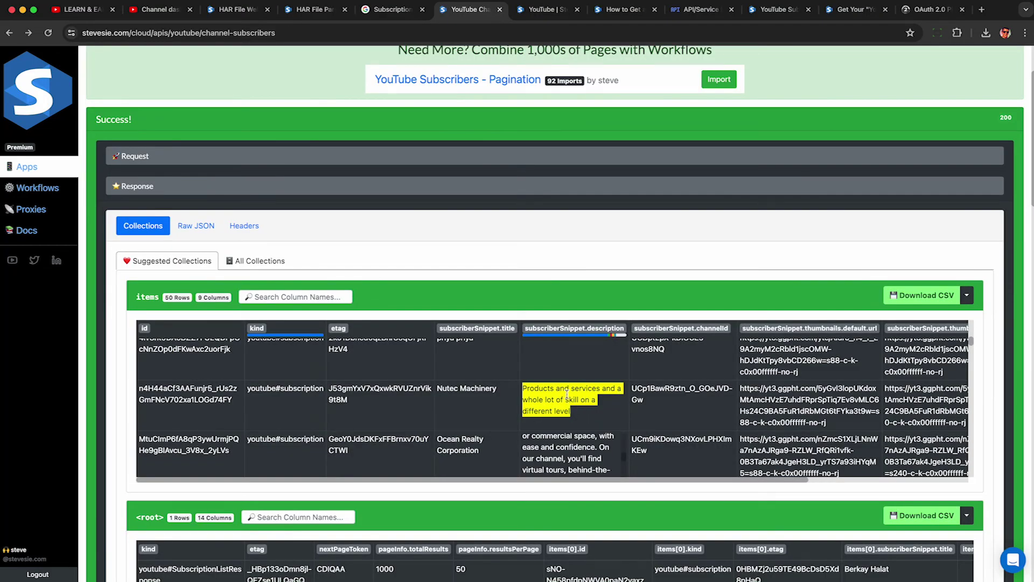
click(566, 396)
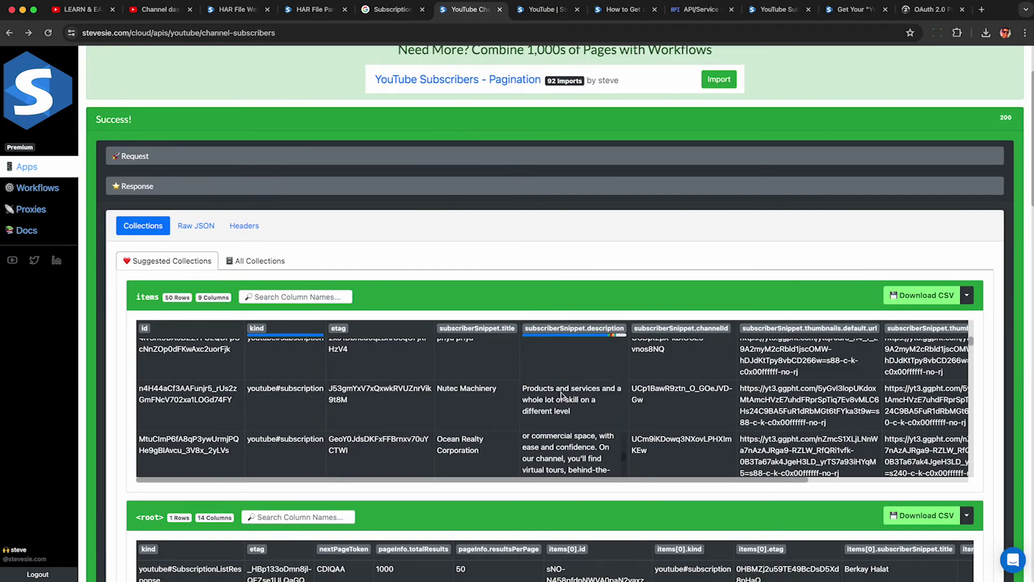
Review the returned subscribers, such as Queer Eye For The AI's title, description and channel ID
scroll(481, 422, down, 5)
scroll(481, 422, down, 5)
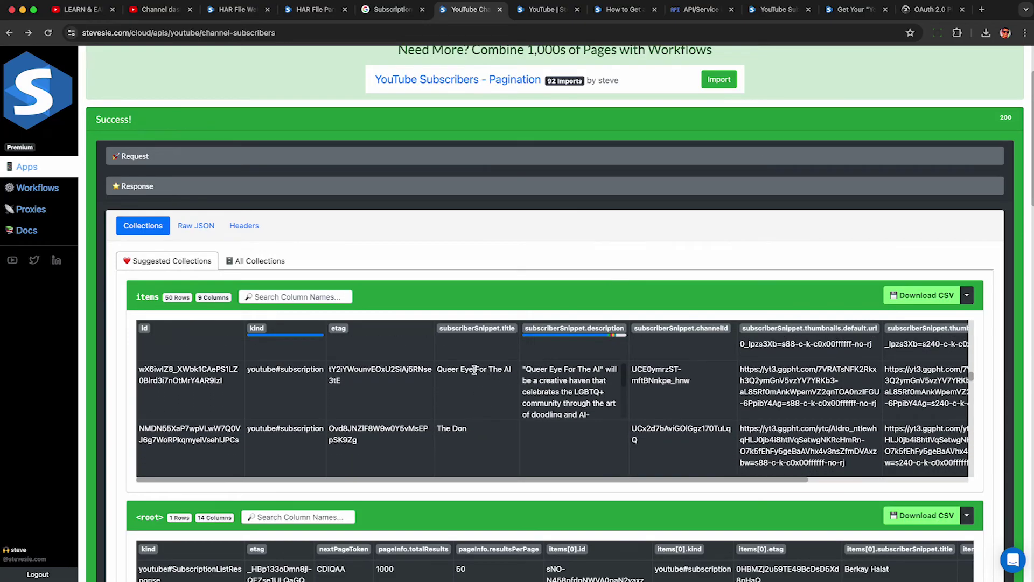
triple_click(474, 370)
triple_click(607, 376)
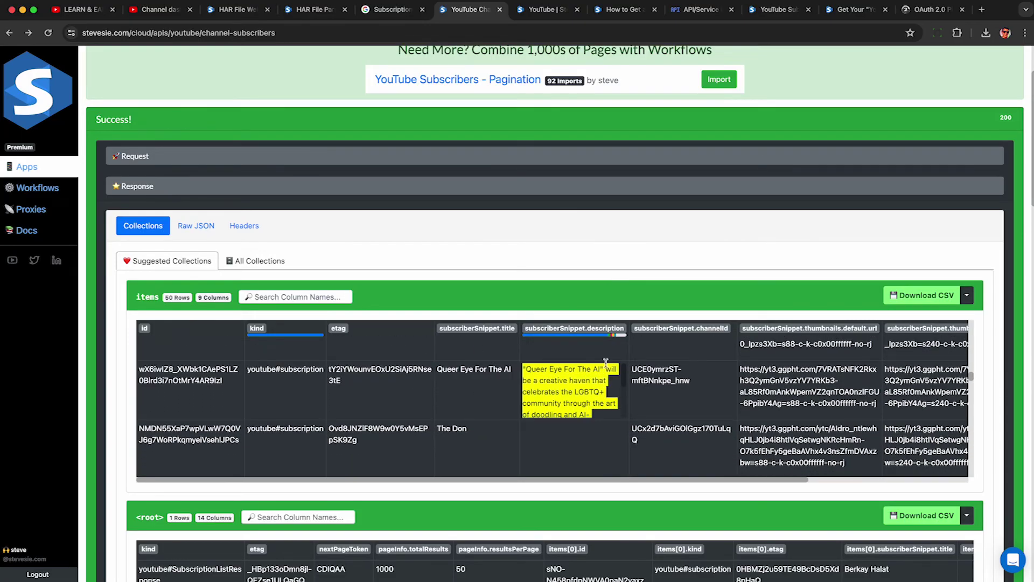
triple_click(641, 376)
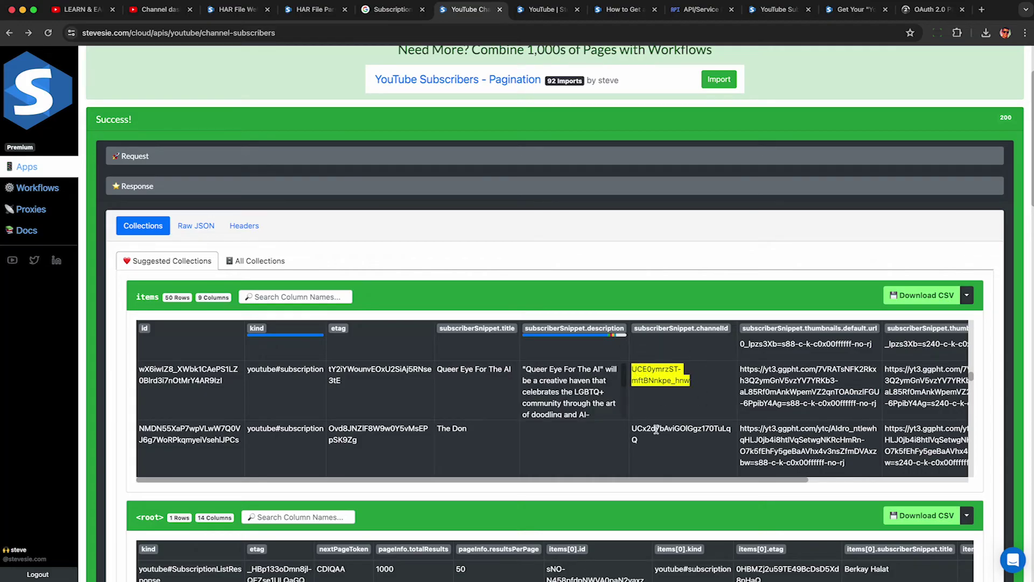
click(316, 13)
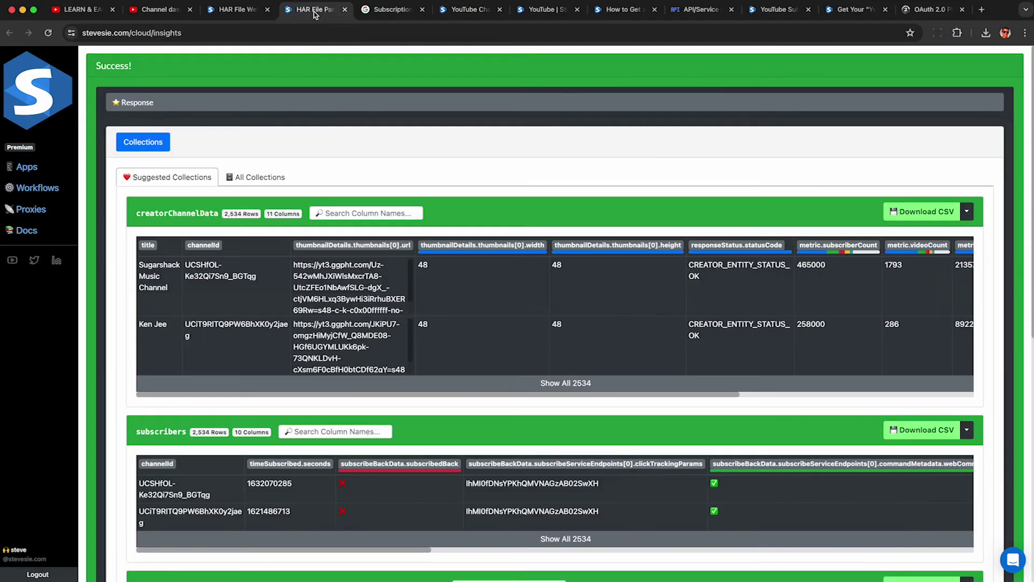
Pick a listed subscriber's channel ID and run the Channel Subscriptions scraper with the pasted API key
click(204, 279)
click(216, 326)
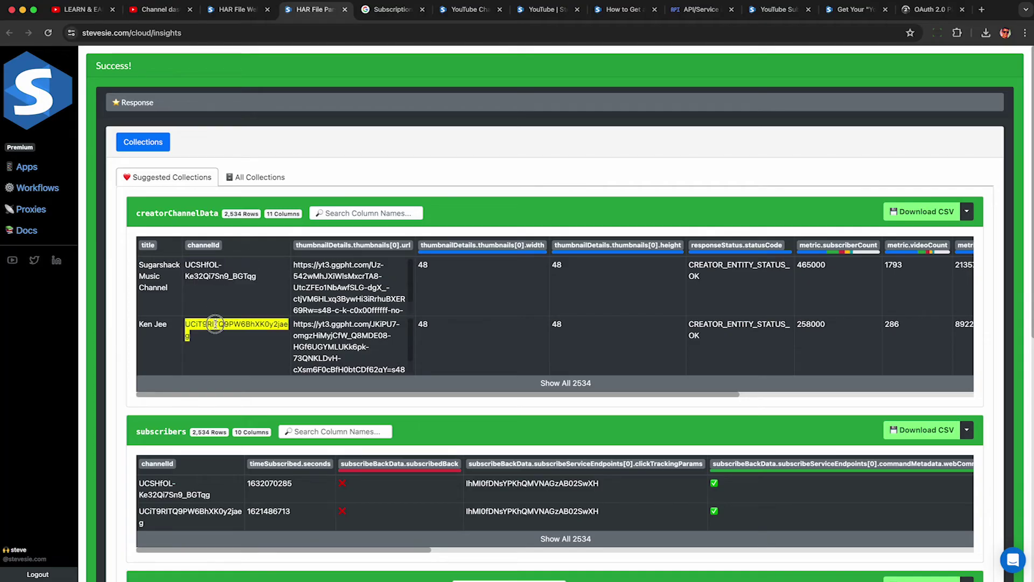
click(533, 9)
click(168, 207)
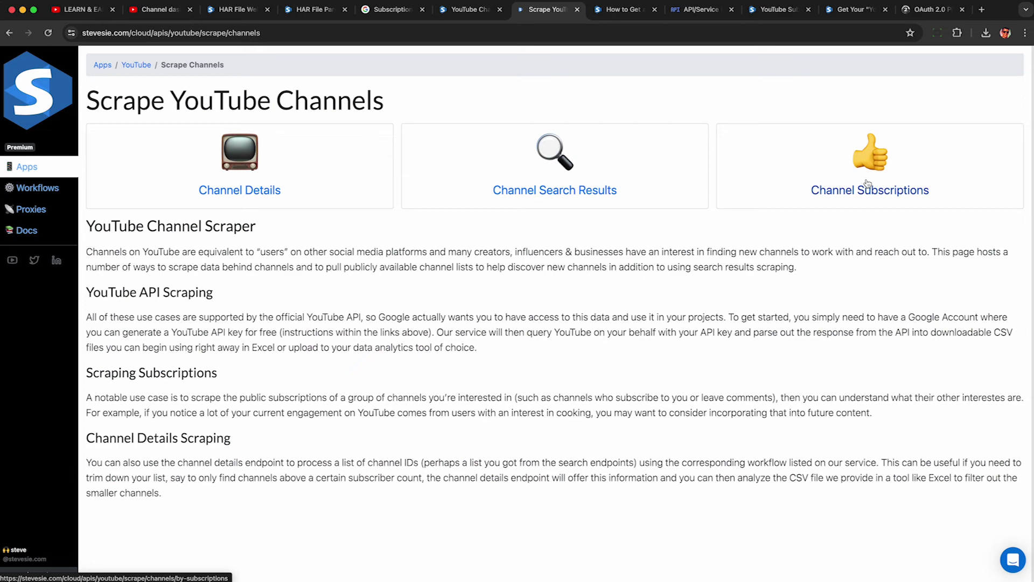
click(861, 193)
click(313, 218)
key(super+v)
click(340, 270)
scroll(612, 282, down, 2)
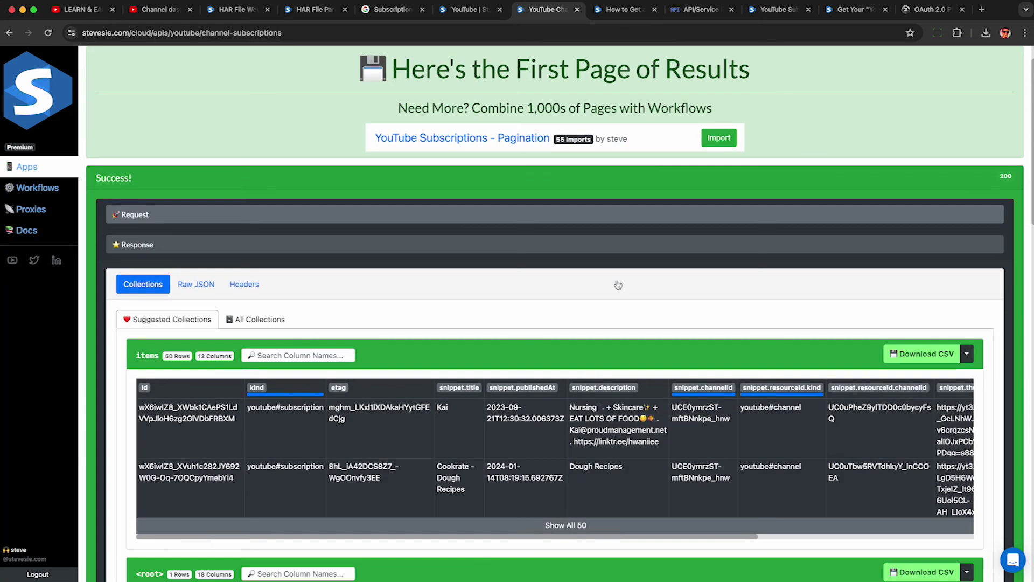
Expand the subscriptions table to all 50 rows and search the page for 'marketing'
triple_click(615, 362)
triple_click(604, 402)
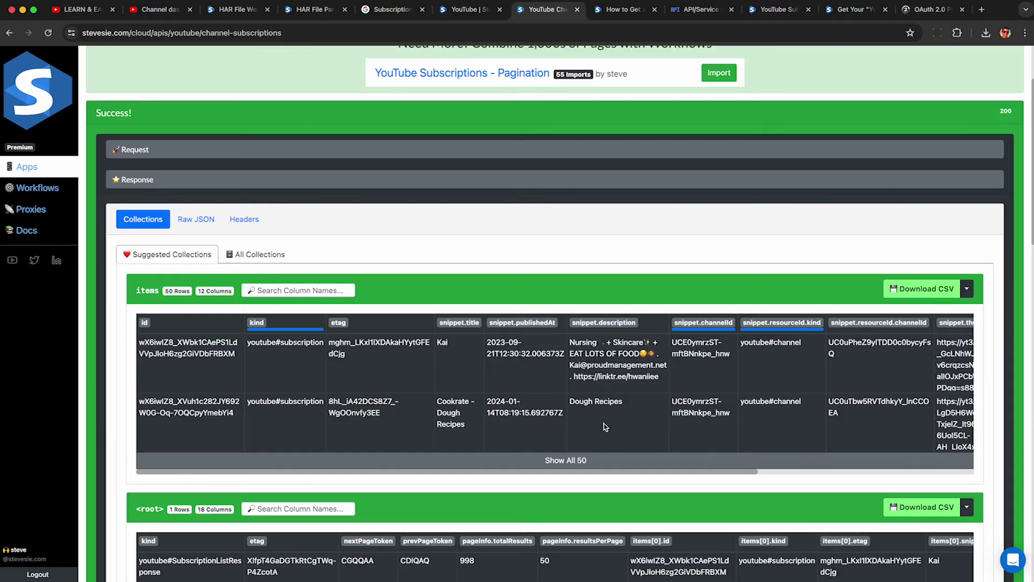
click(570, 464)
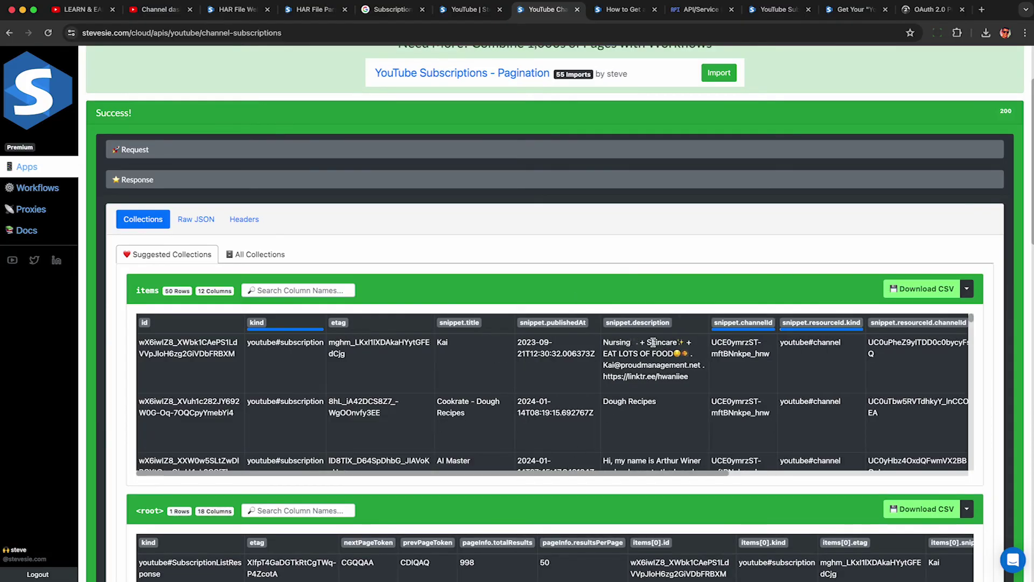
click(772, 233)
key(super+f)
text(marketing)
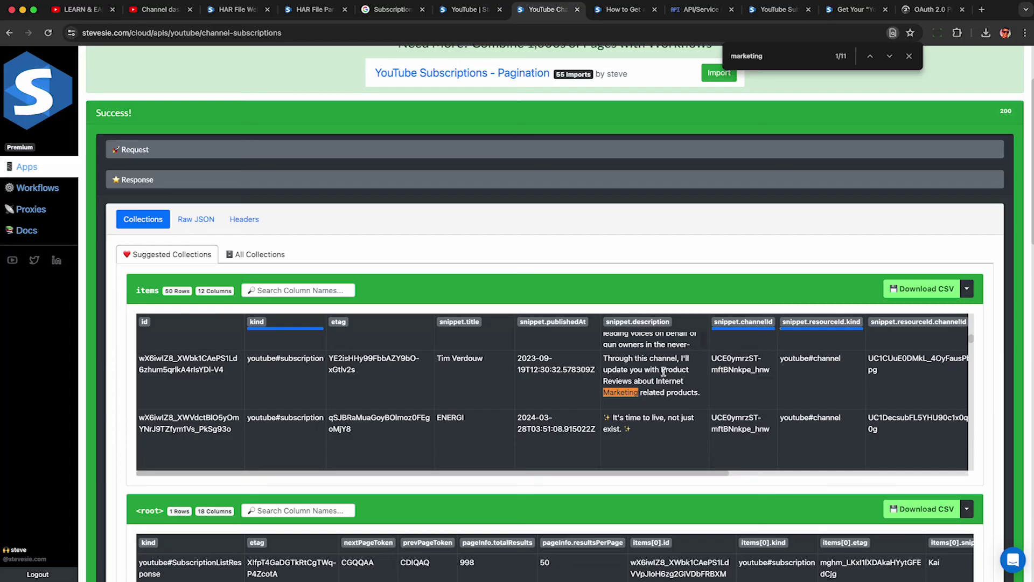
key(Return)
Inspect the SAAS marketing match and open that channel's YouTube page
double_click(665, 403)
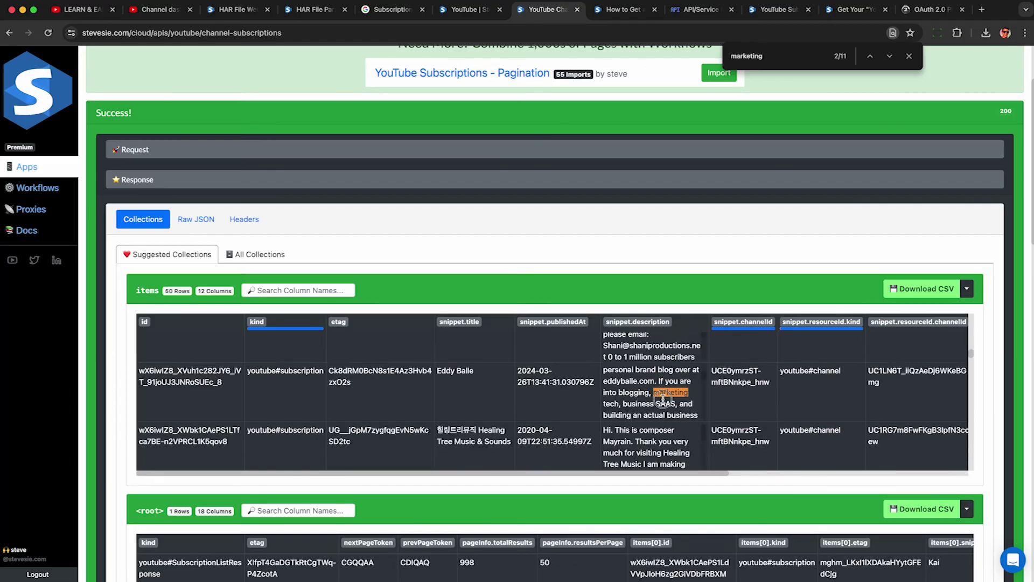
triple_click(447, 371)
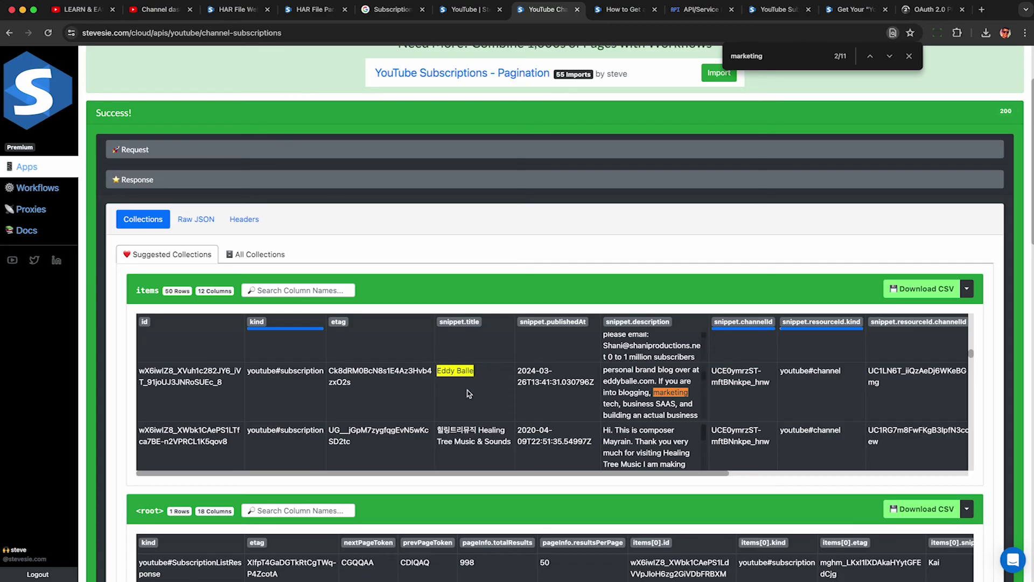
click(499, 378)
scroll(532, 374, right, 4)
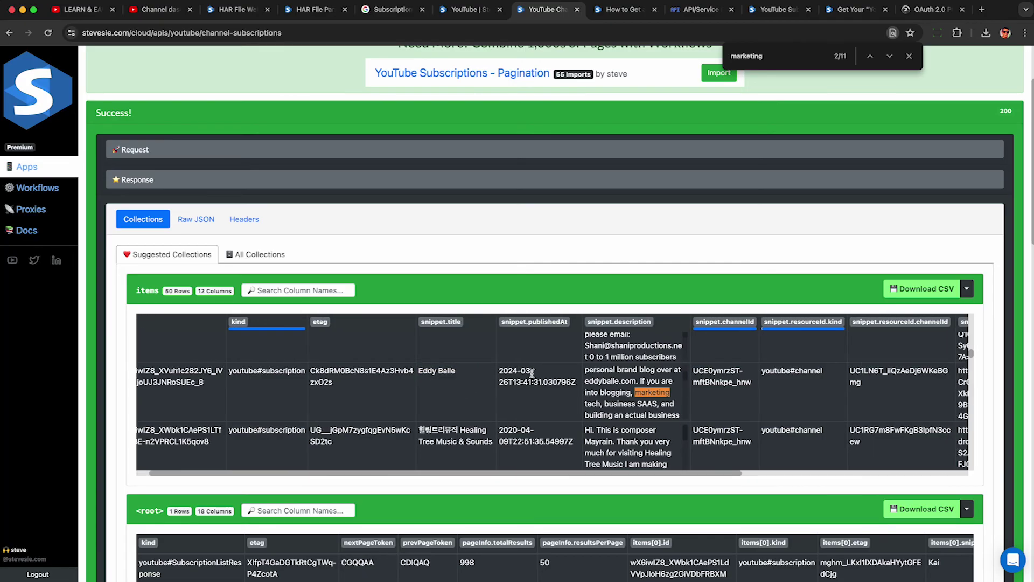
scroll(628, 386, right, 5)
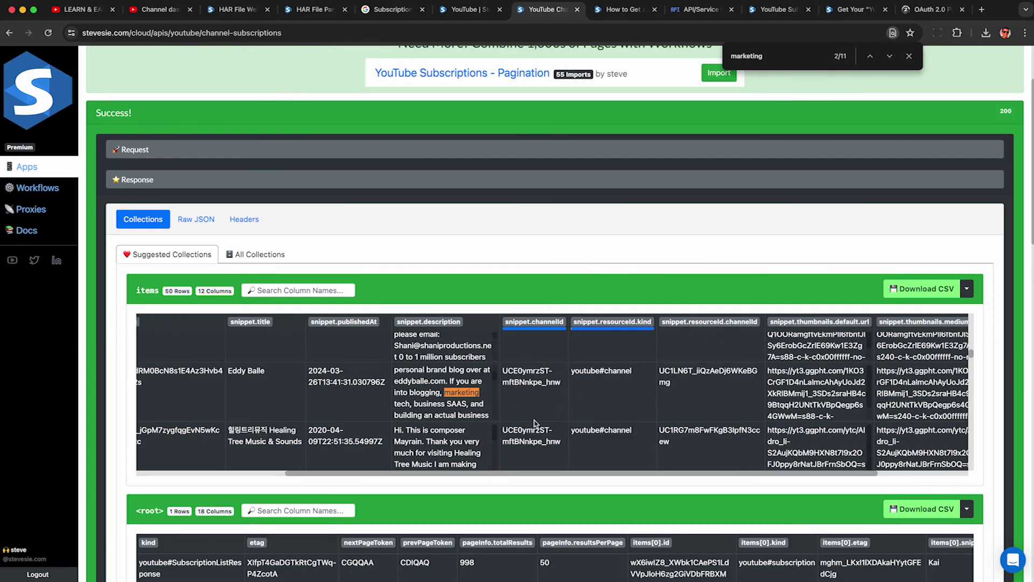
click(708, 372)
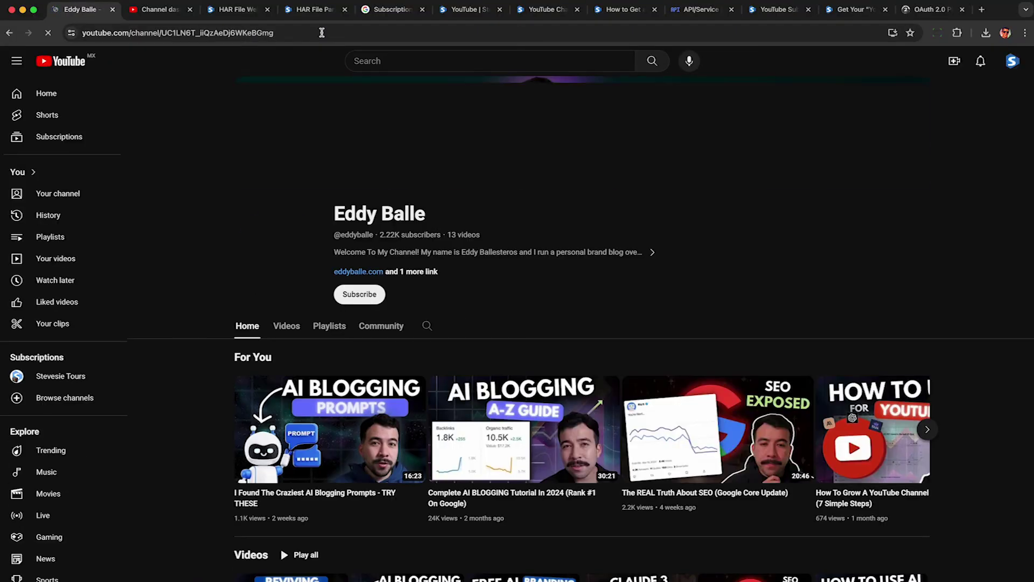
triple_click(373, 217)
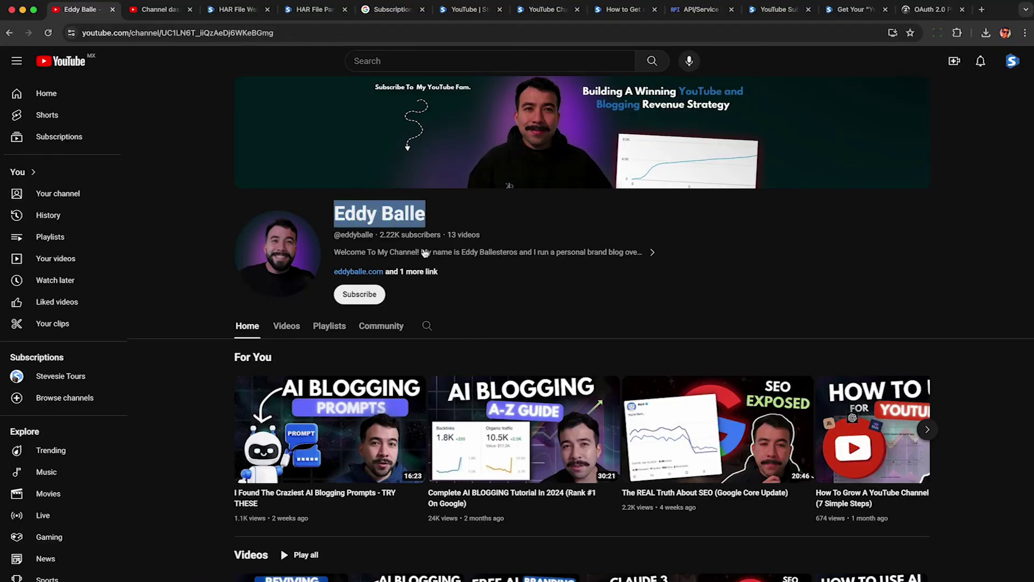
click(394, 213)
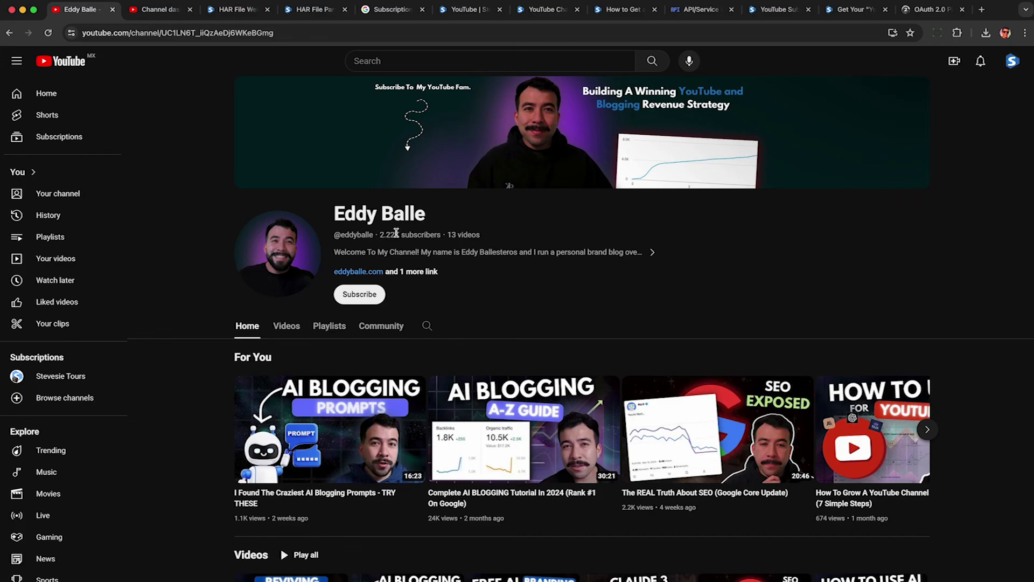
drag(381, 233, 440, 233)
click(442, 233)
scroll(469, 272, down, 5)
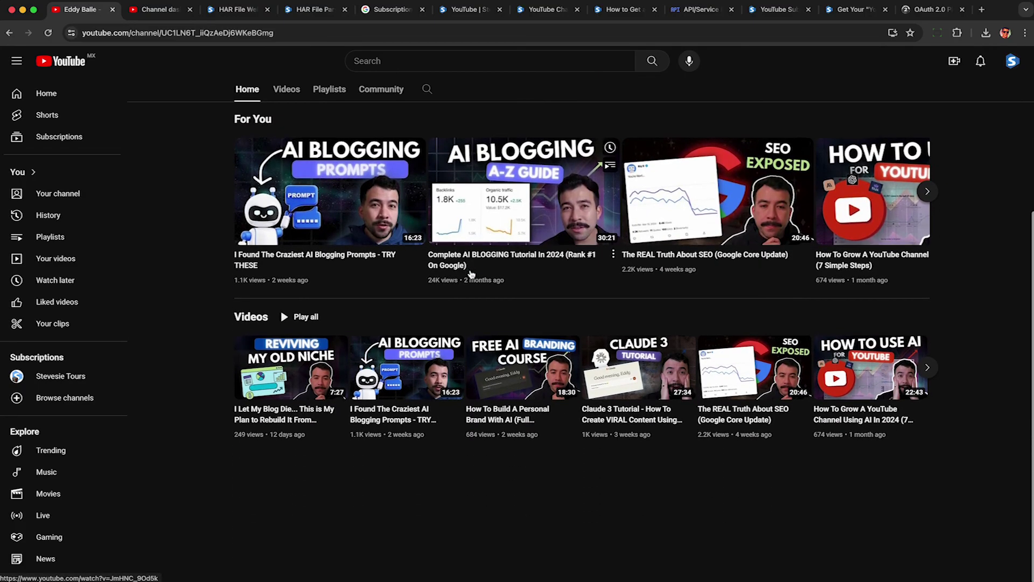